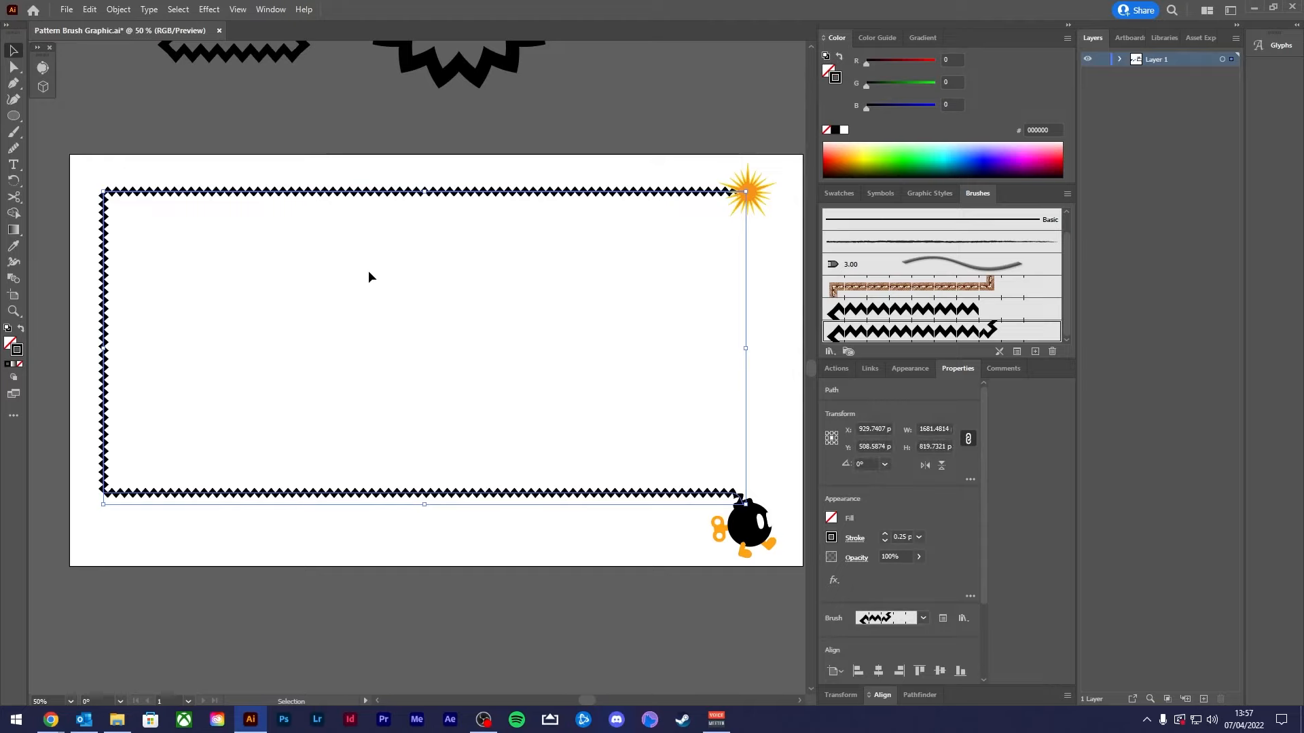
- Examine the finished zigzag fuse border graphic and the zigzag brush tile artwork it is based on
click(368, 271)
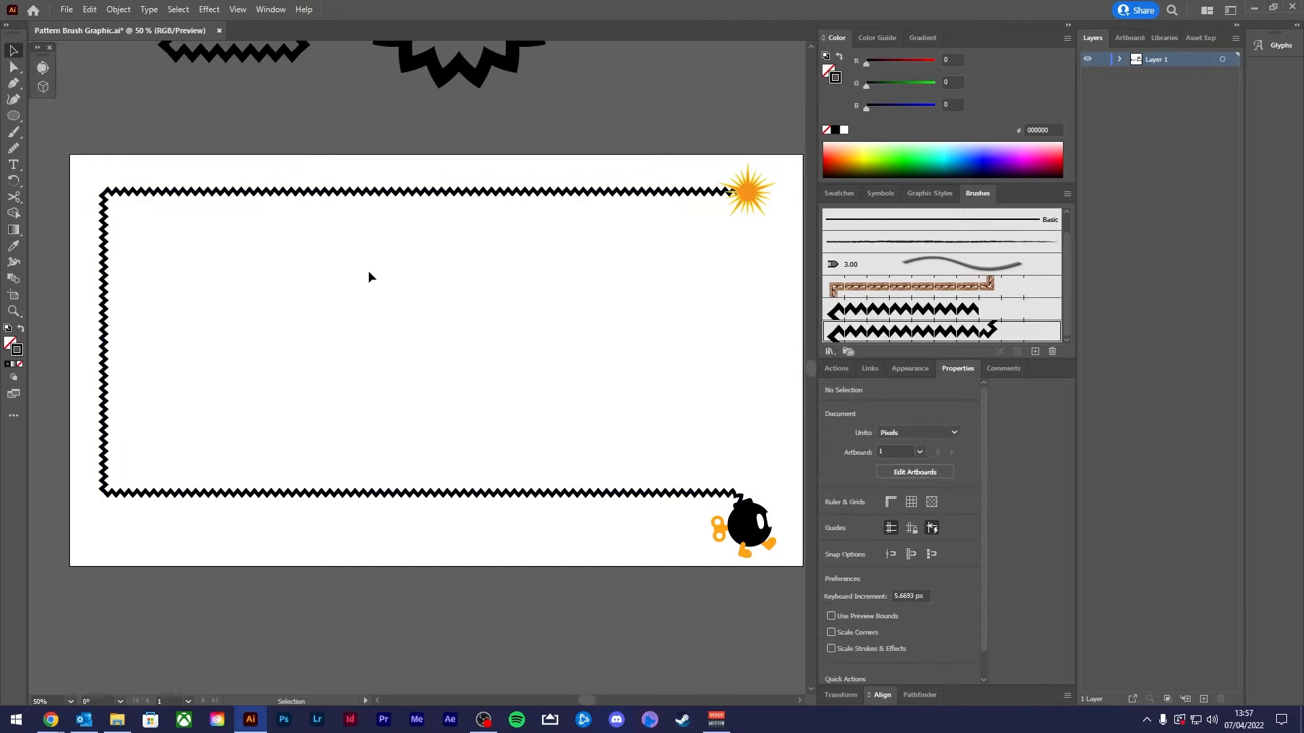
key(ctrl+minus)
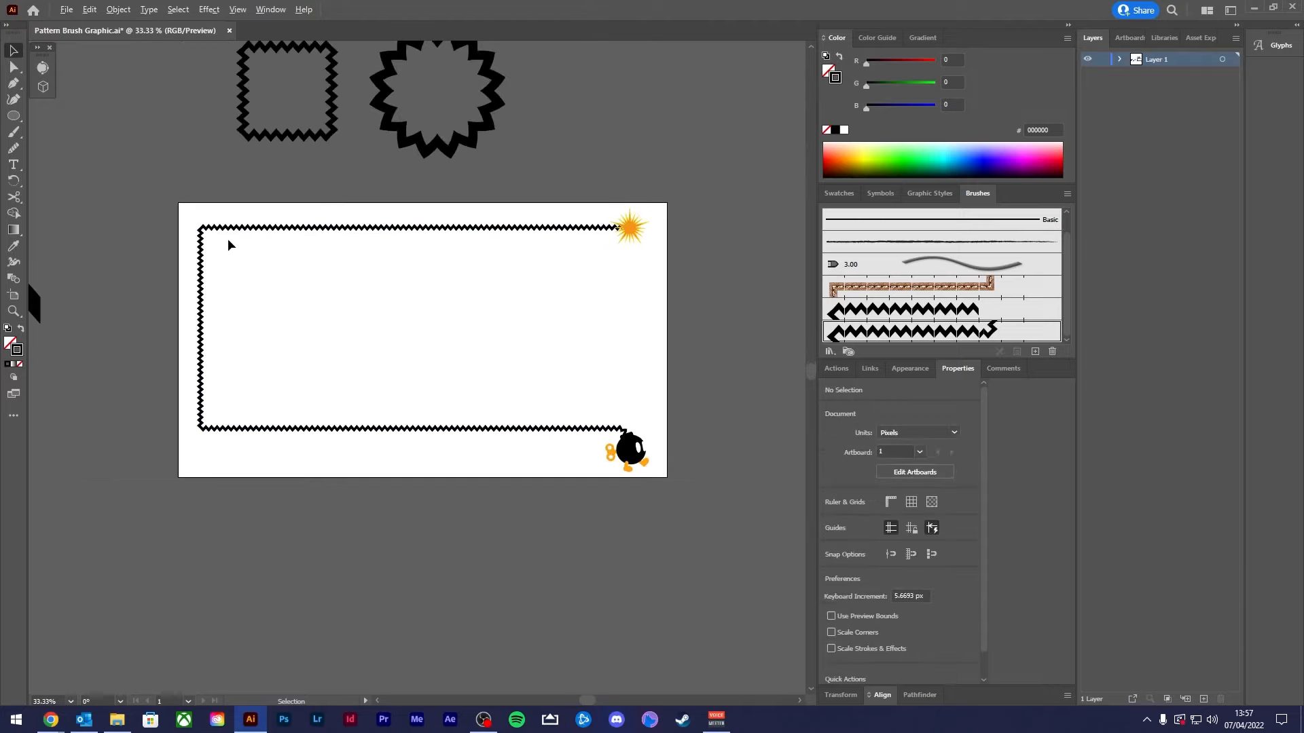
drag(199, 230, 284, 258)
key(ctrl+minus)
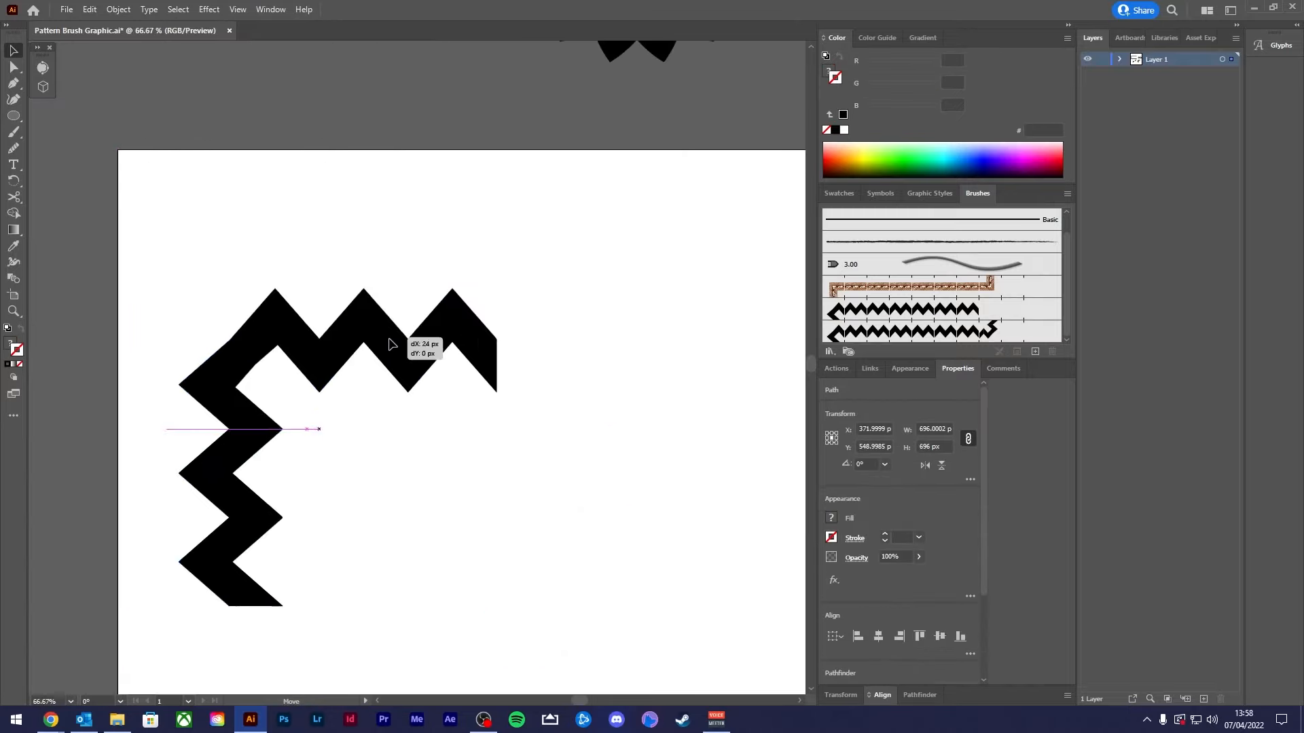
drag(393, 344, 486, 340)
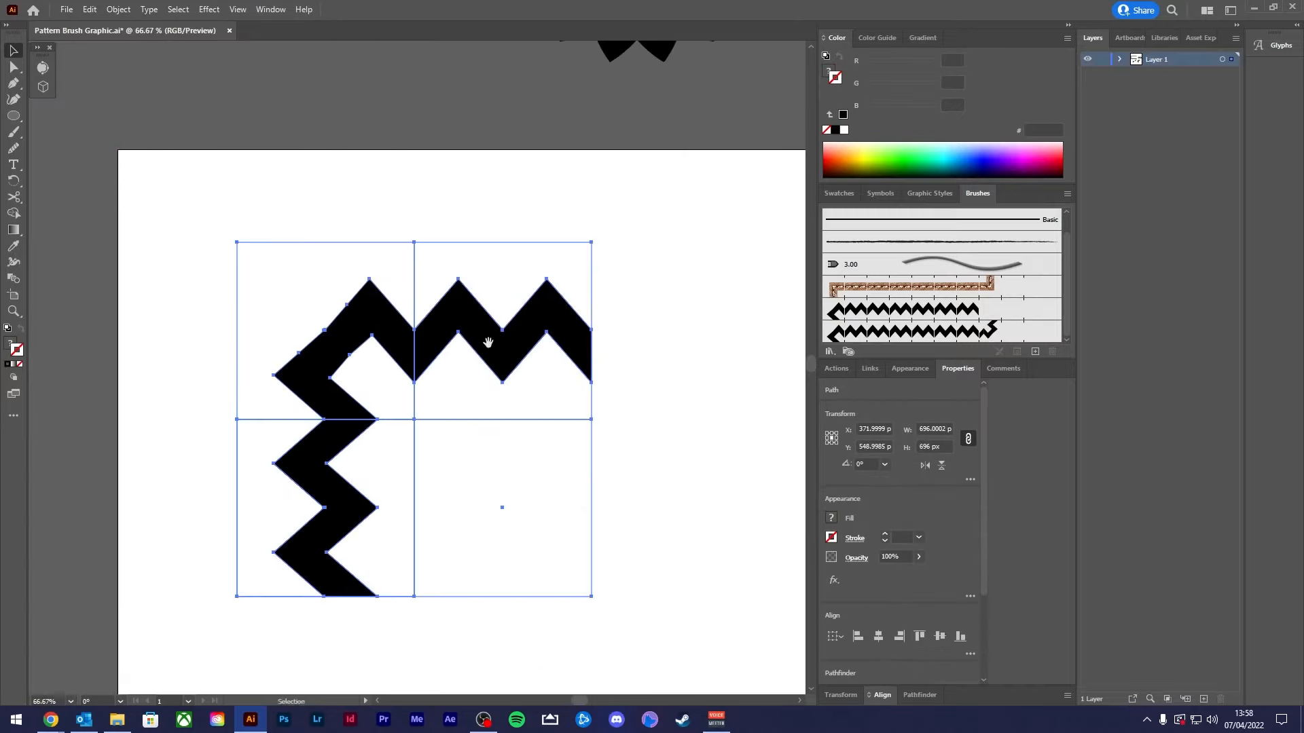
click(649, 292)
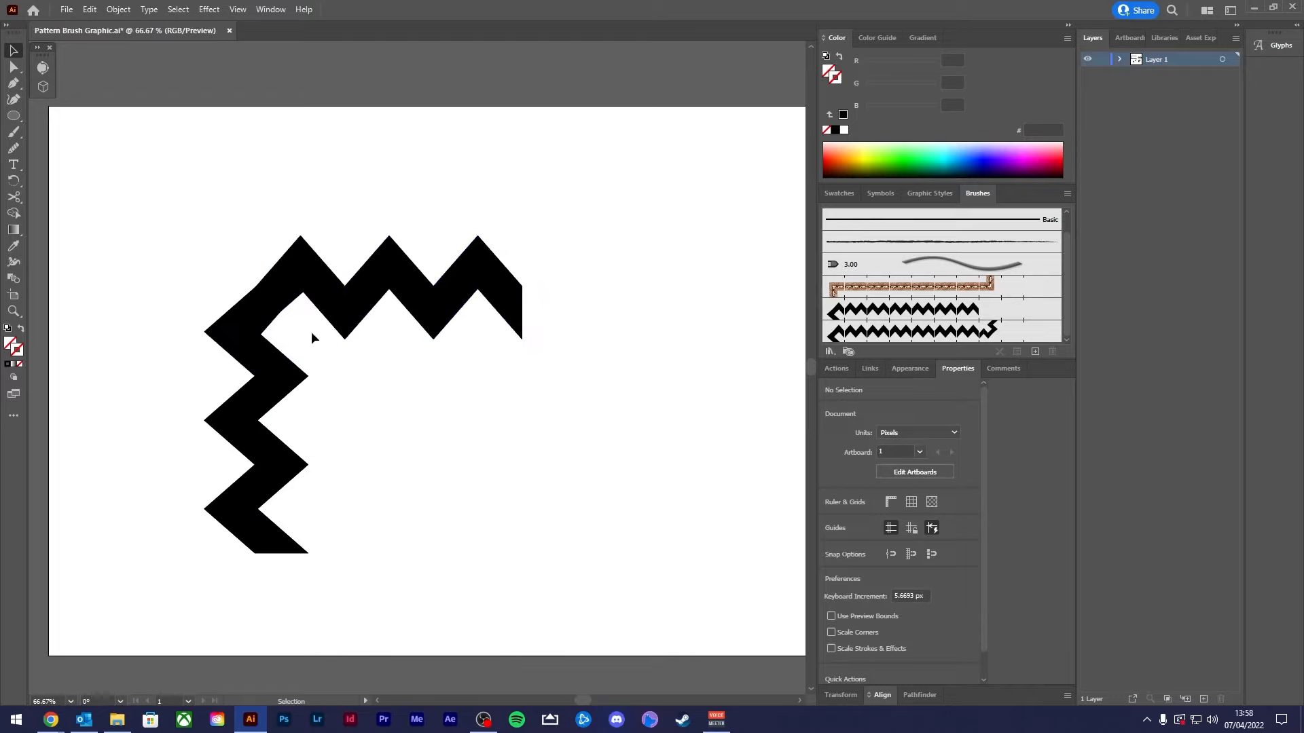
key(ctrl+minus)
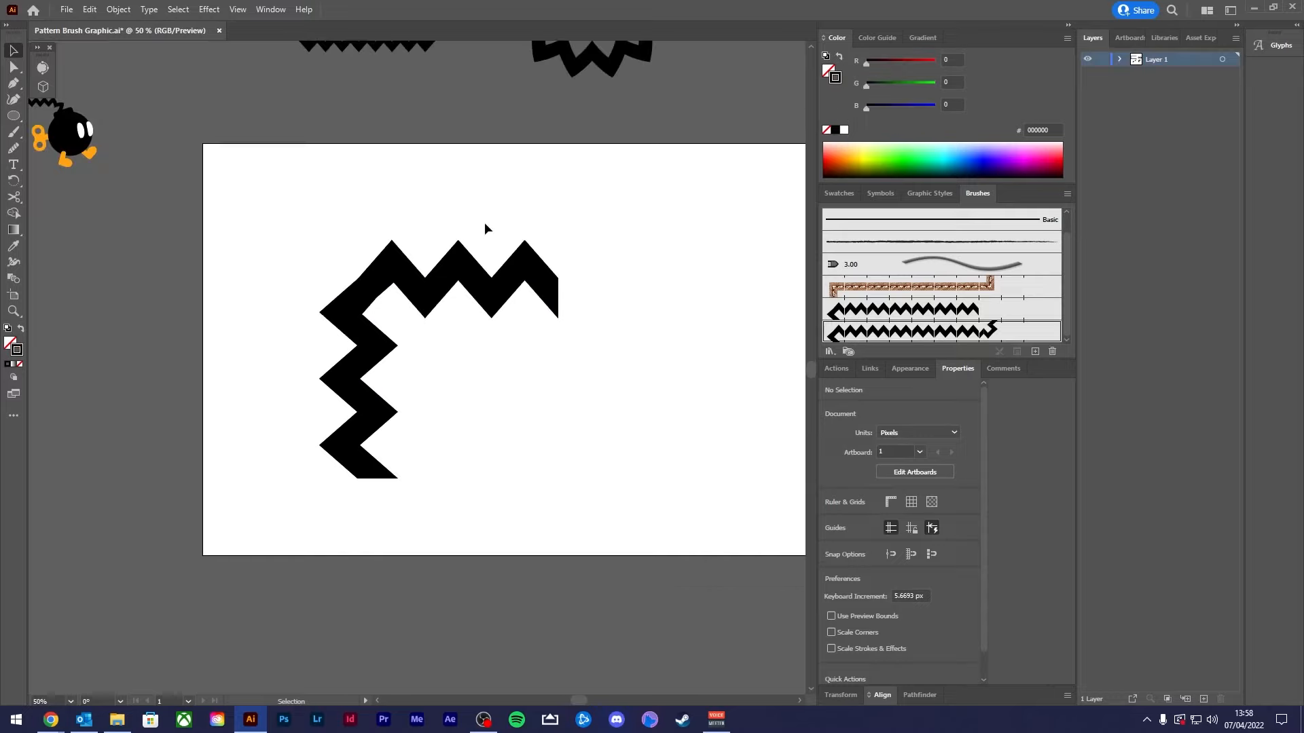
- Move the horizontal zigzag side tile with its invisible square to the right, away from the corner tile
click(485, 213)
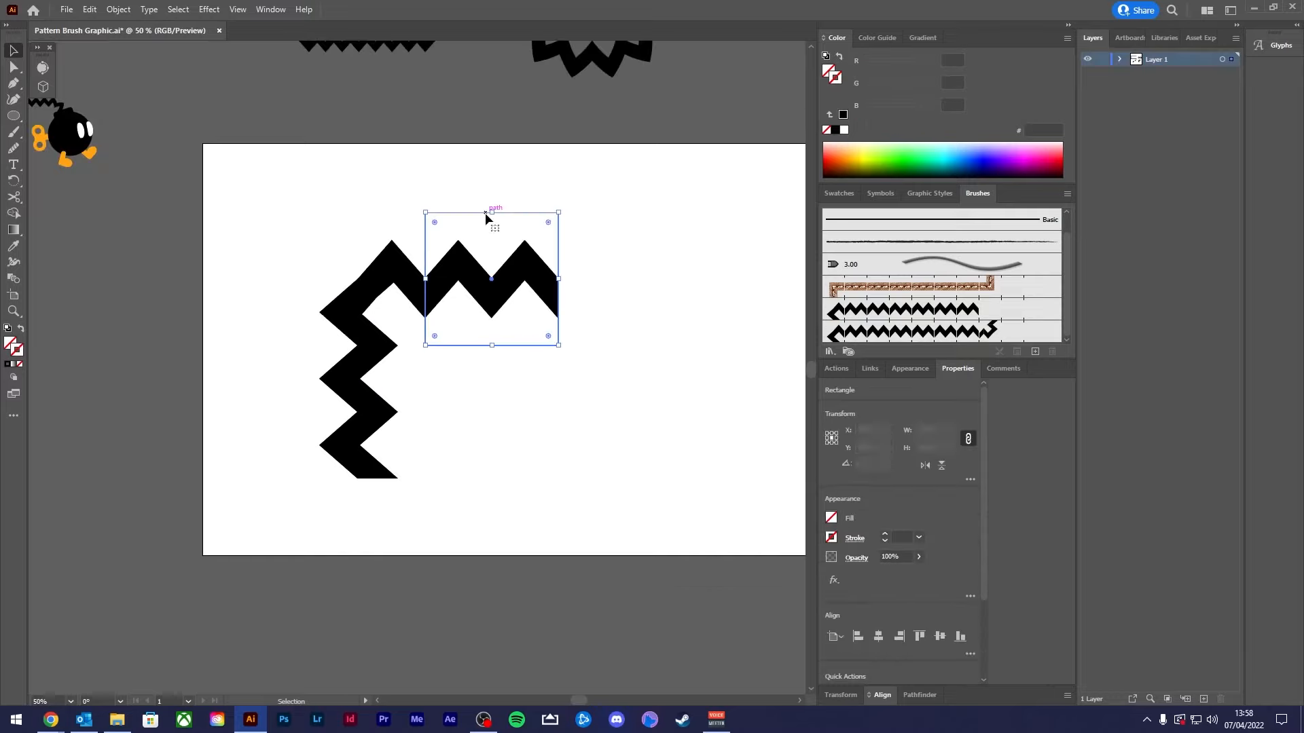
drag(640, 175, 451, 316)
drag(477, 278, 509, 284)
scroll(512, 289, up, 1)
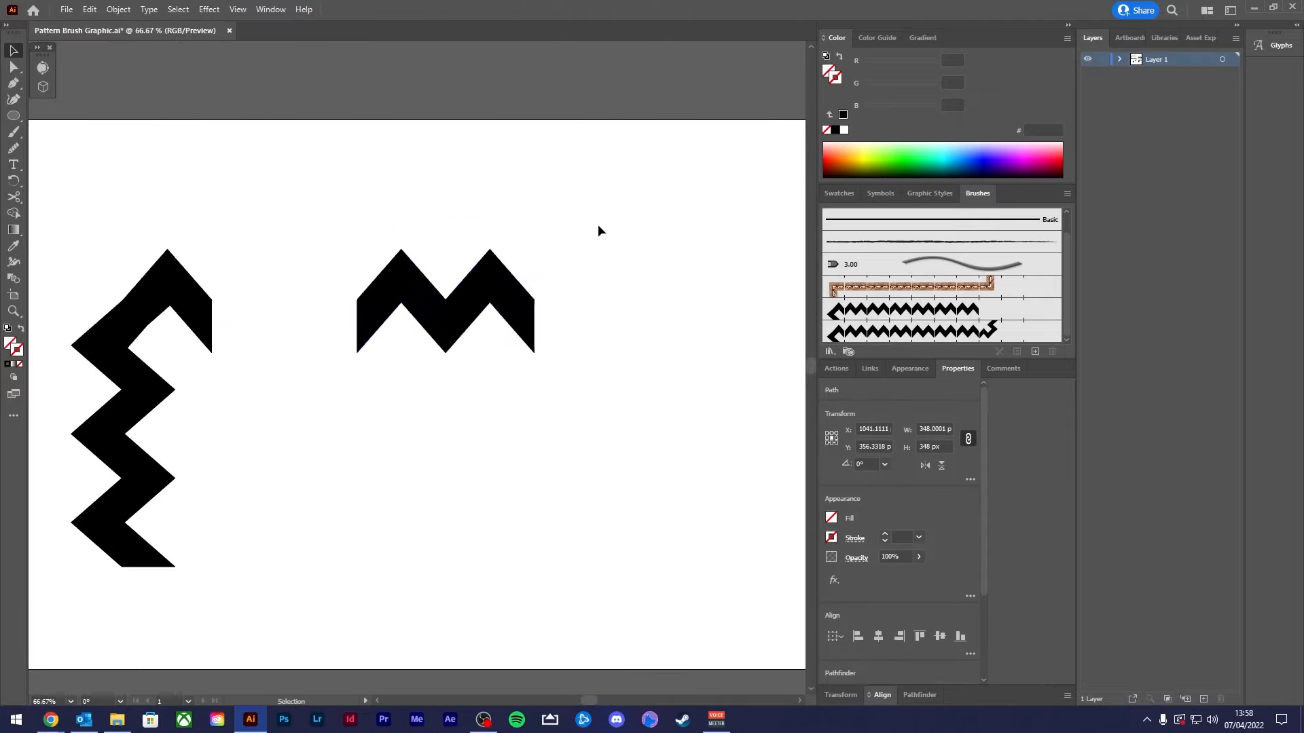
- Apply a black stroke to the invisible square around the horizontal zigzag tile
click(836, 131)
click(400, 222)
scroll(400, 222, up, 1)
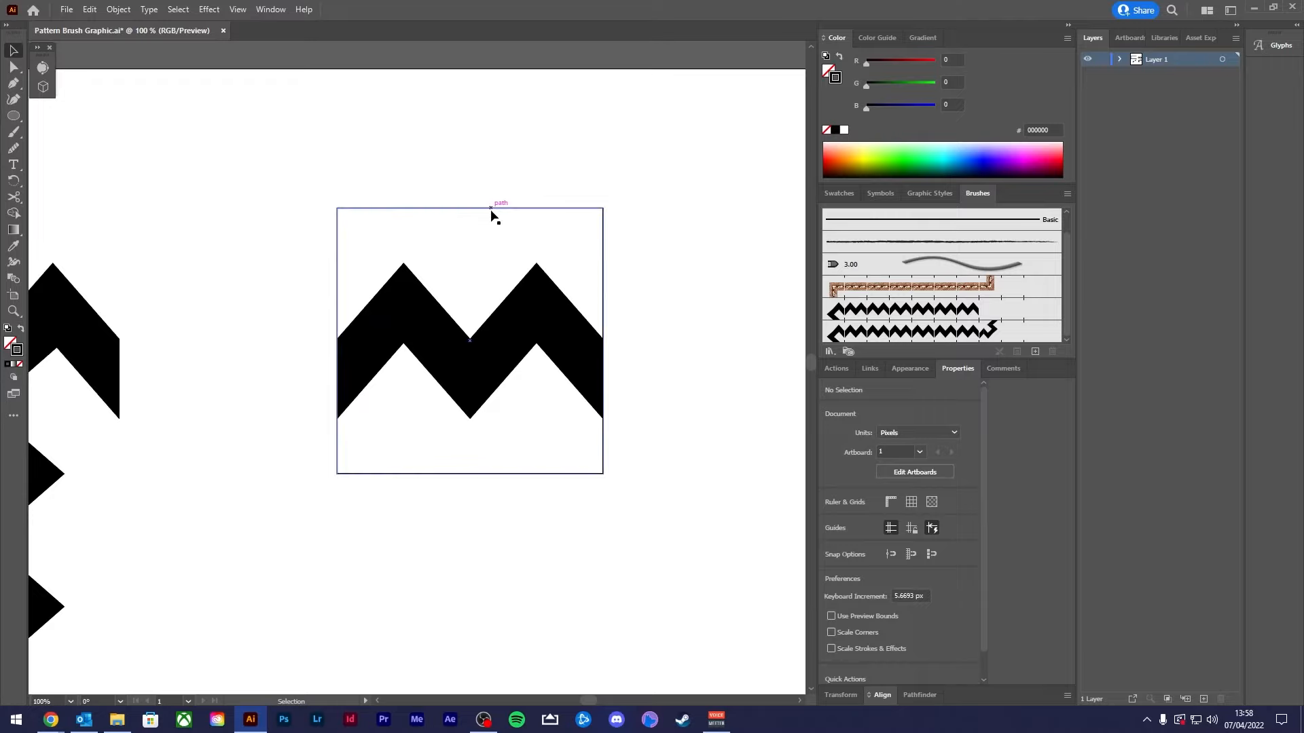
scroll(379, 292, up, 1)
scroll(401, 295, right, 3)
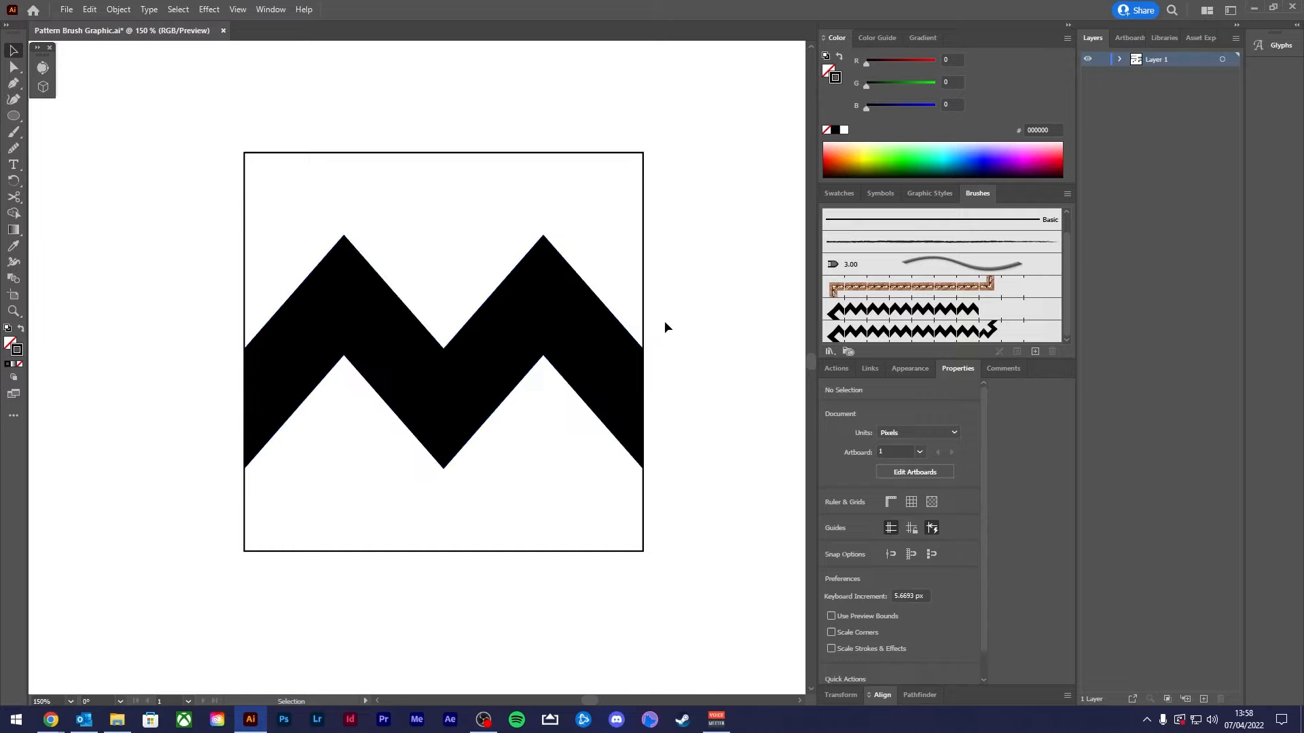
- Send the square behind the horizontal zigzag to the back and set its stroke to none
click(639, 231)
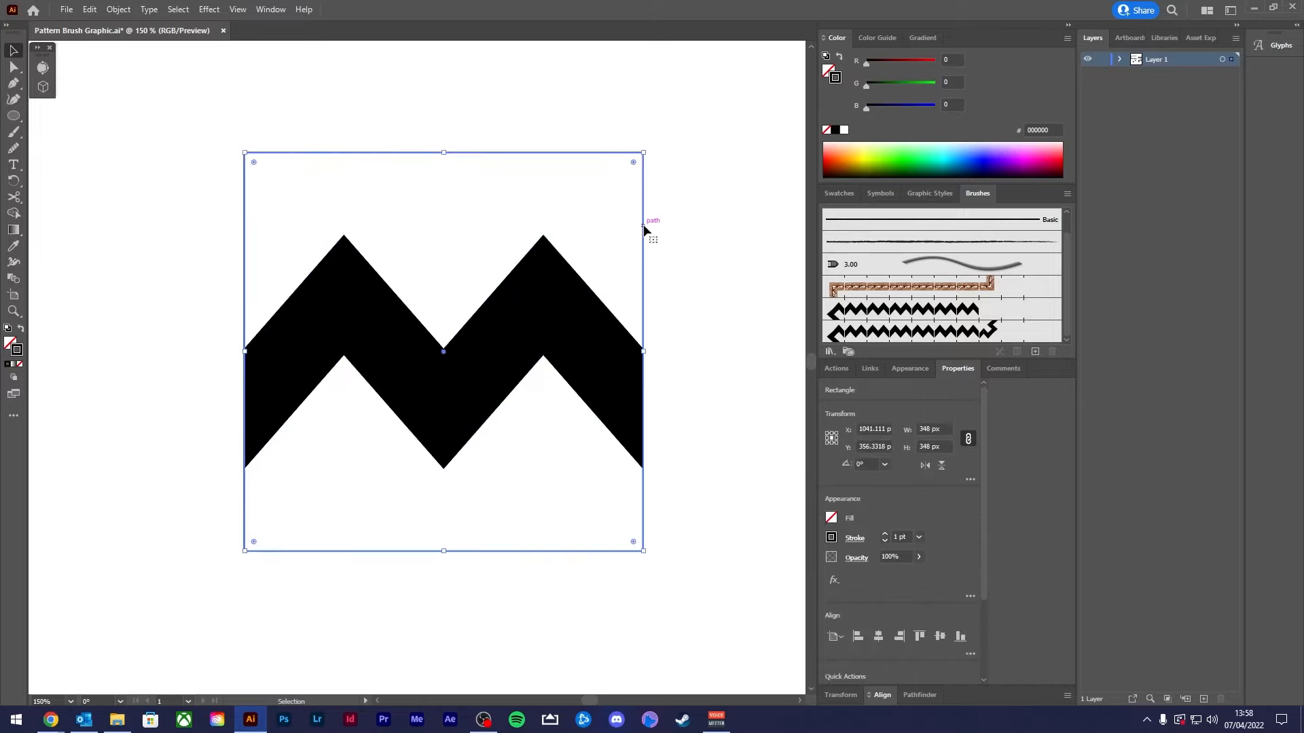
right_click(641, 231)
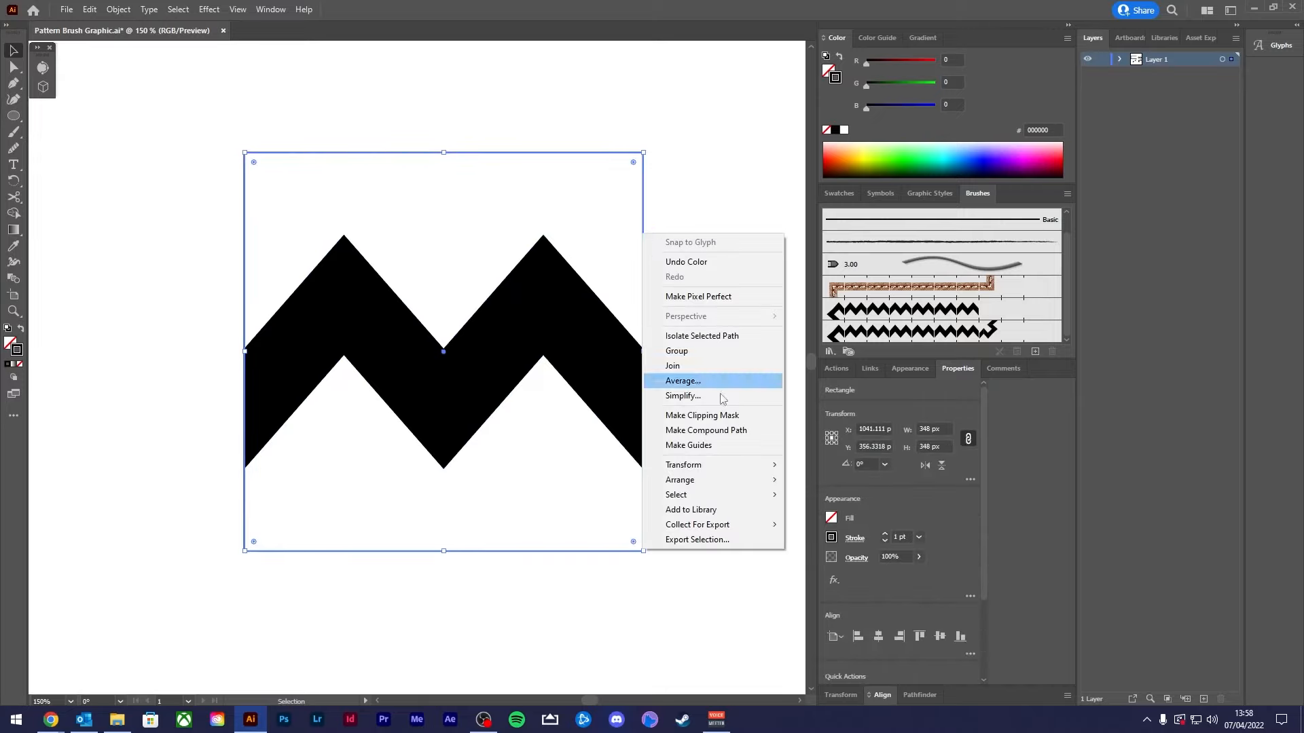
mouse_move(758, 480)
click(815, 525)
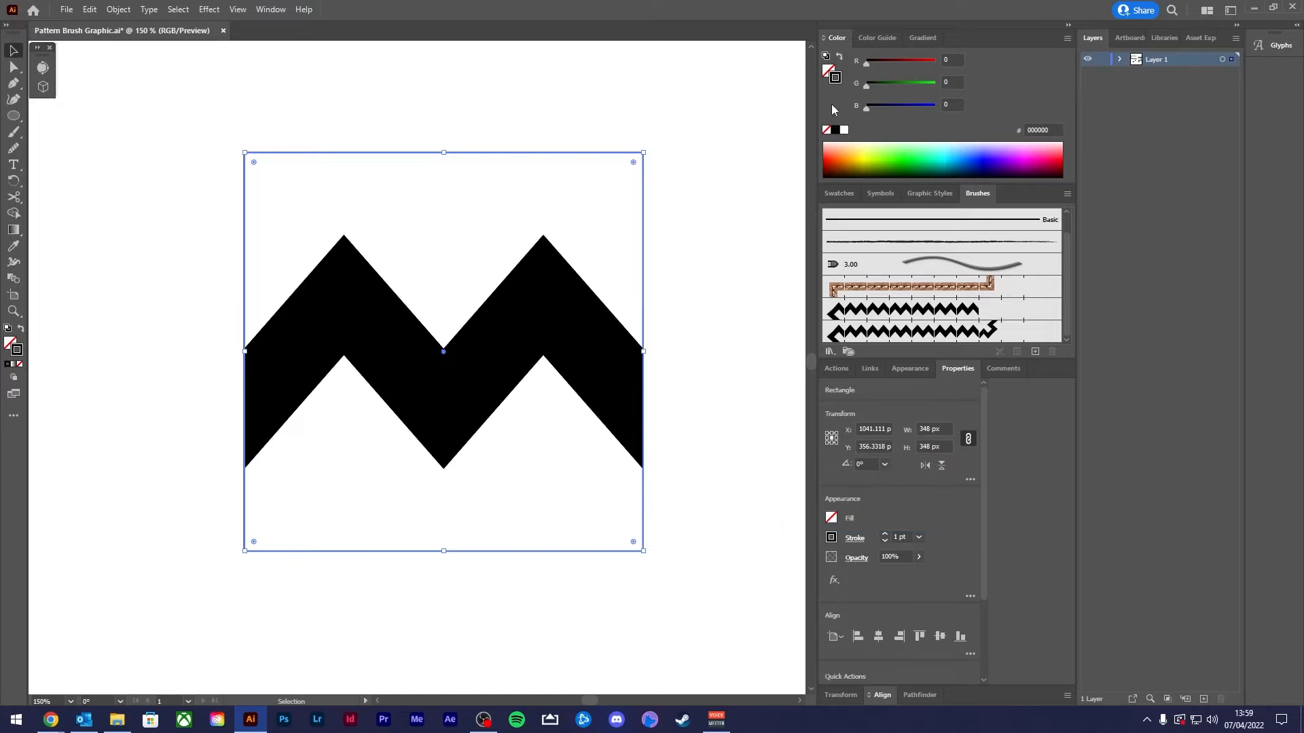
click(747, 163)
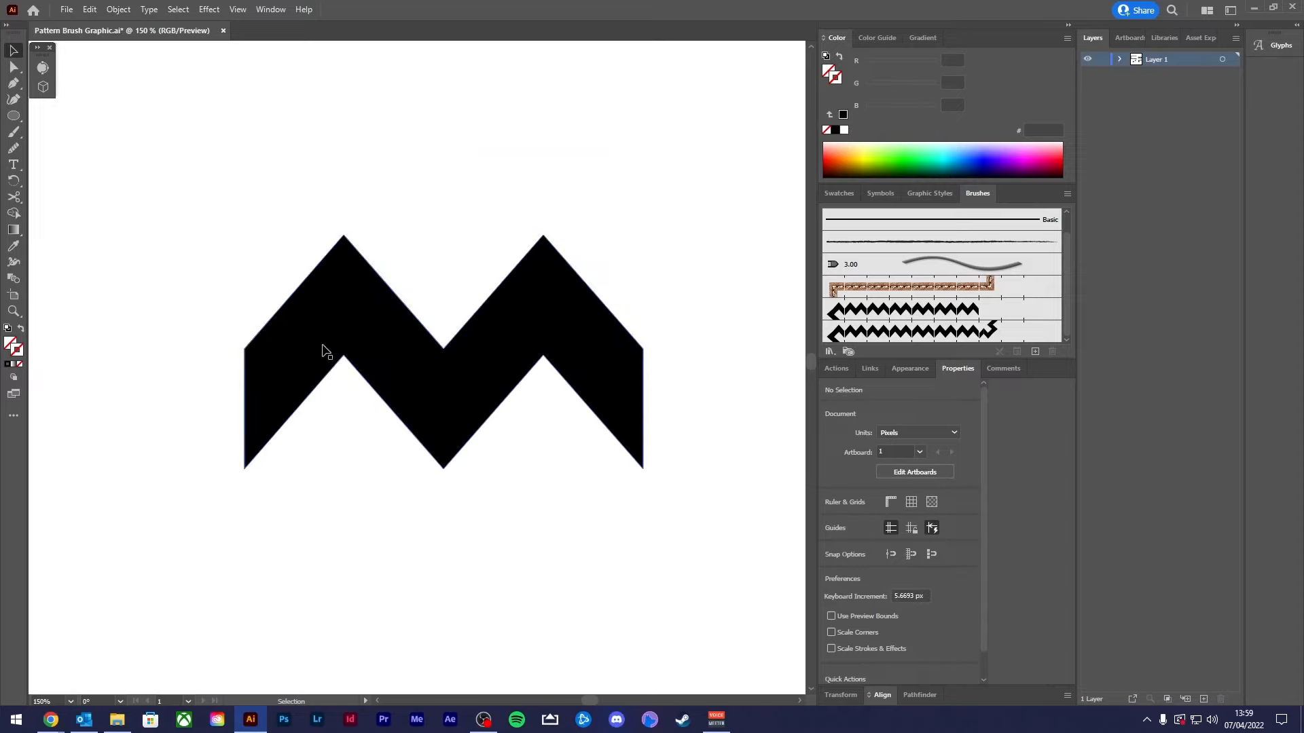
- Create a pattern brush from the horizontal zigzag and its invisible square, keeping the default brush options
click(262, 364)
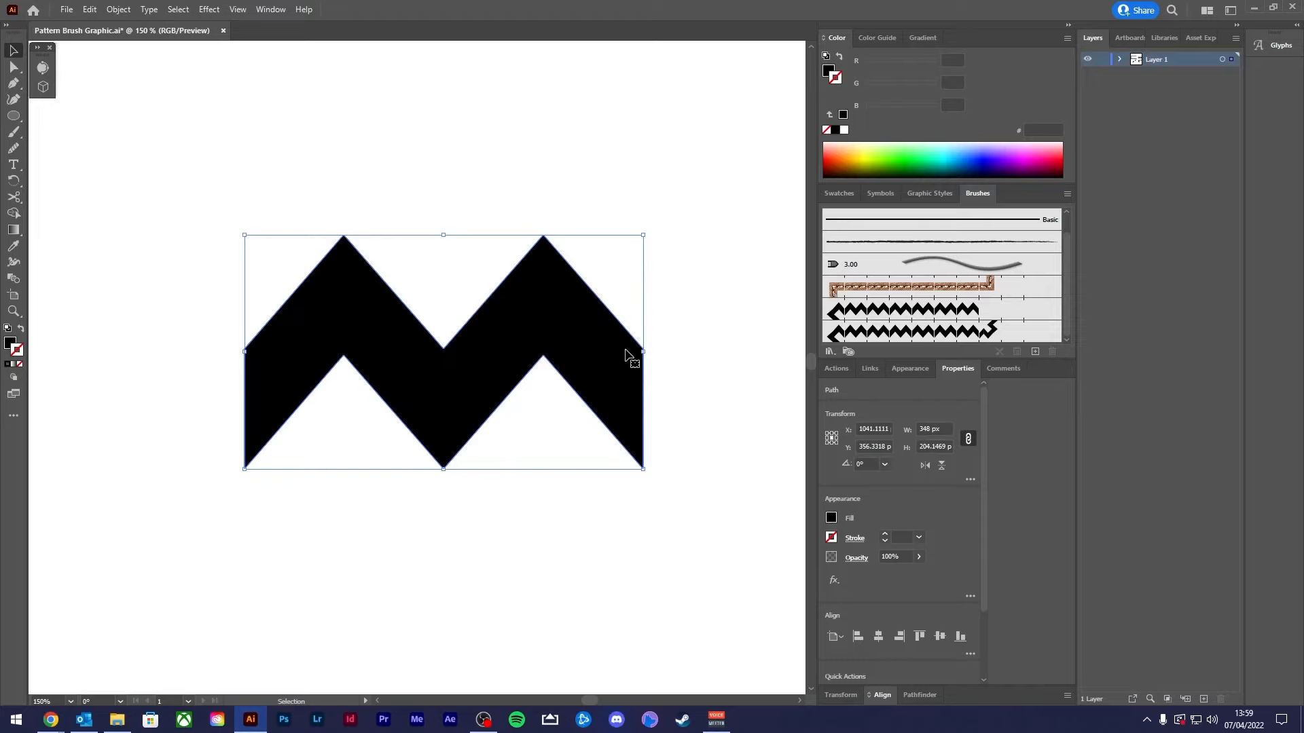
drag(716, 236, 438, 413)
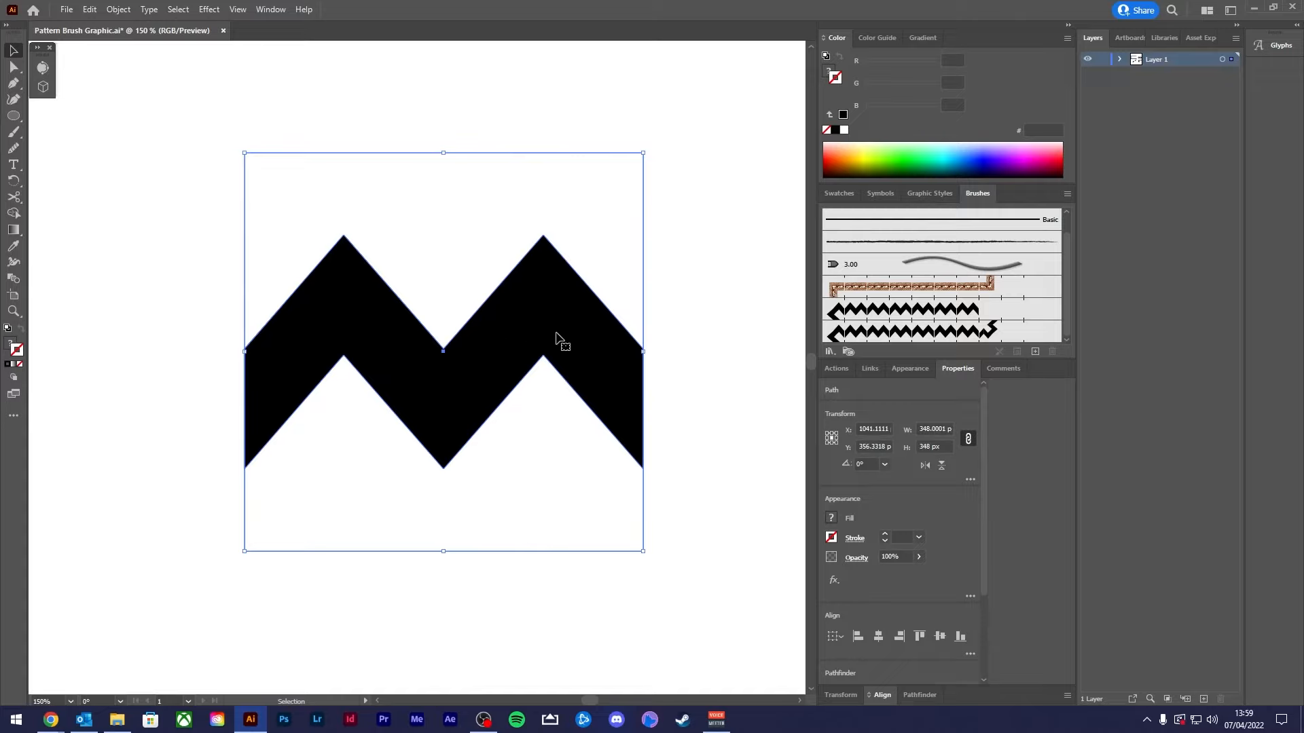
drag(559, 343, 946, 343)
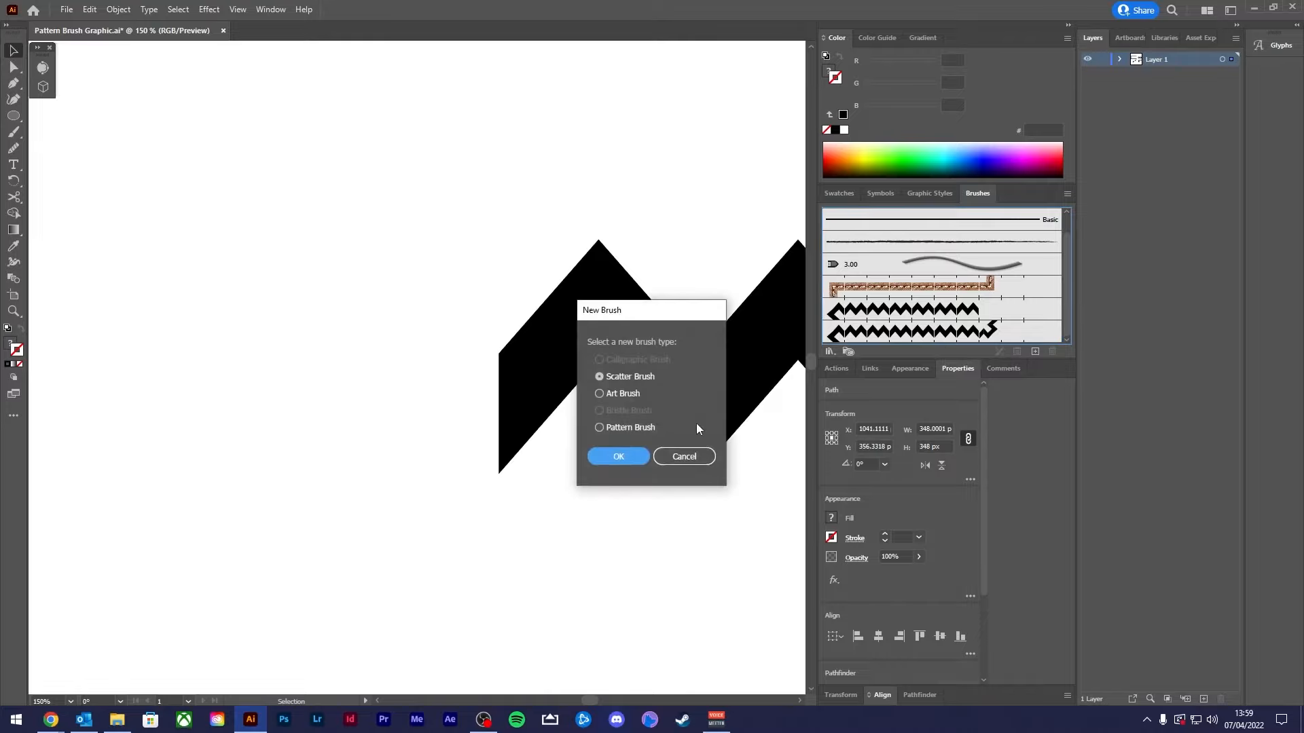
click(599, 427)
click(616, 456)
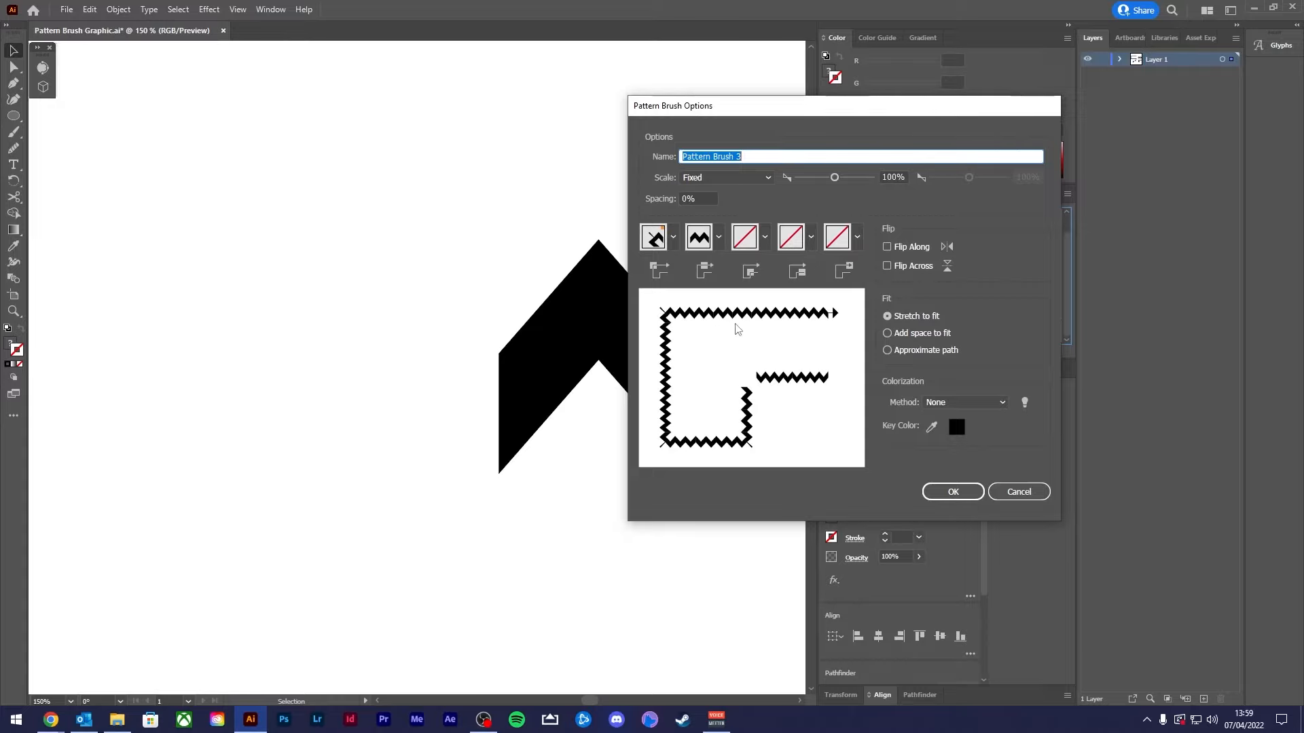
click(942, 493)
- Move the horizontal zigzag tile and its square back against the right side of the corner tile
scroll(625, 360, down, 3)
scroll(483, 332, up, 2)
drag(373, 353, 528, 303)
scroll(529, 299, up, 1)
scroll(597, 272, down, 2)
scroll(475, 290, up, 2)
scroll(475, 258, down, 2)
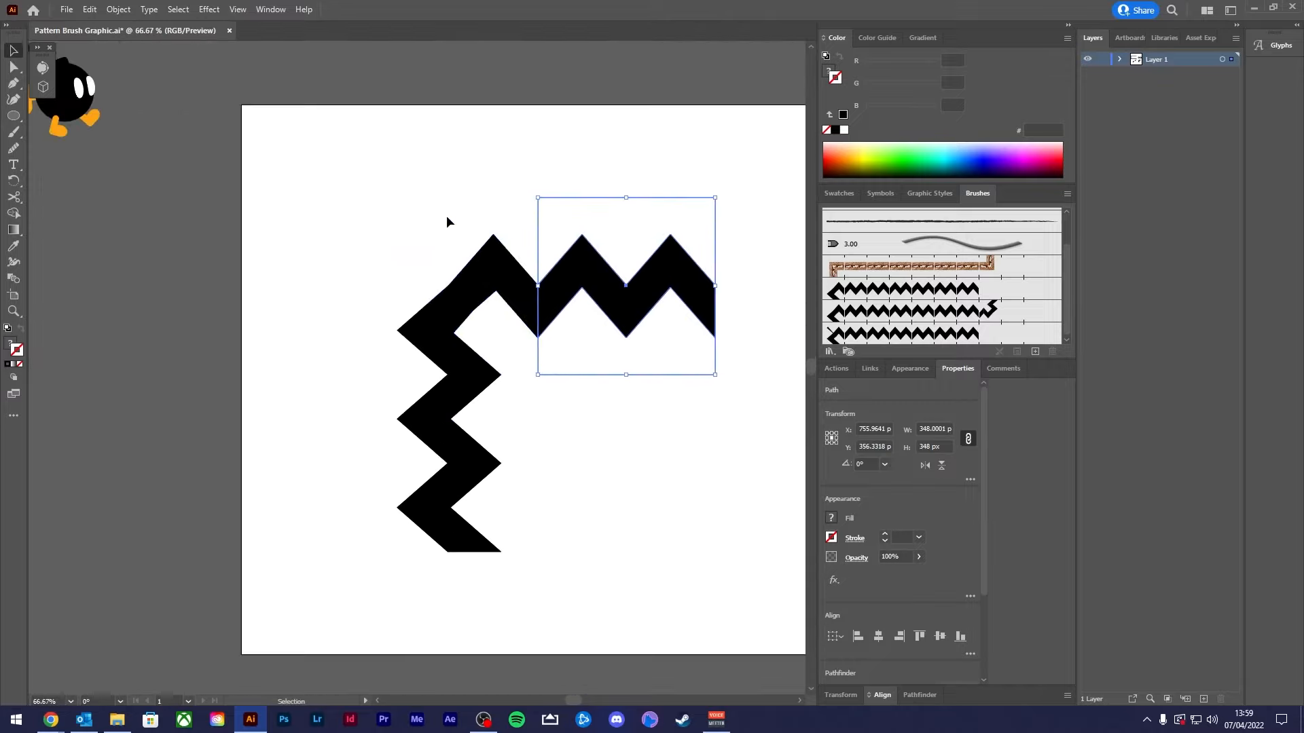
click(467, 189)
scroll(469, 191, up, 1)
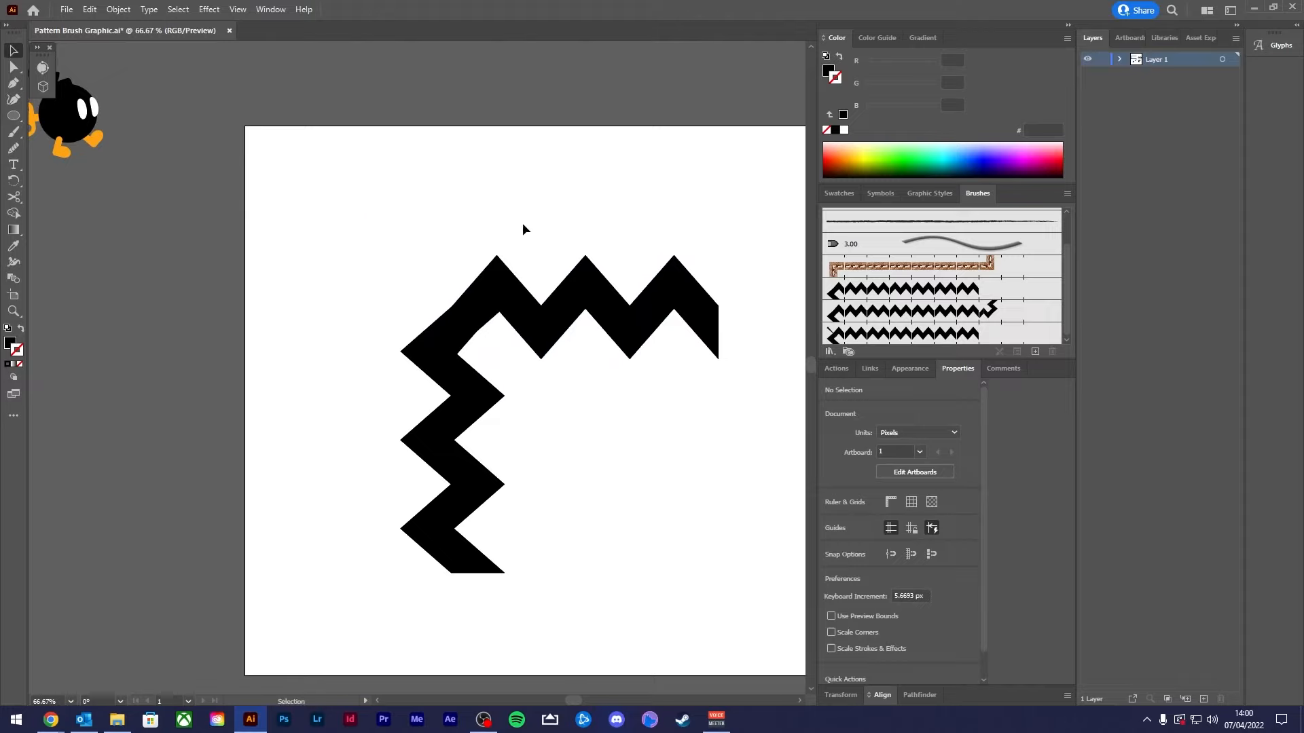
- Clear the corner position by moving the corner zigzag off to the left and deleting its invisible square
click(501, 290)
scroll(449, 269, down, 1)
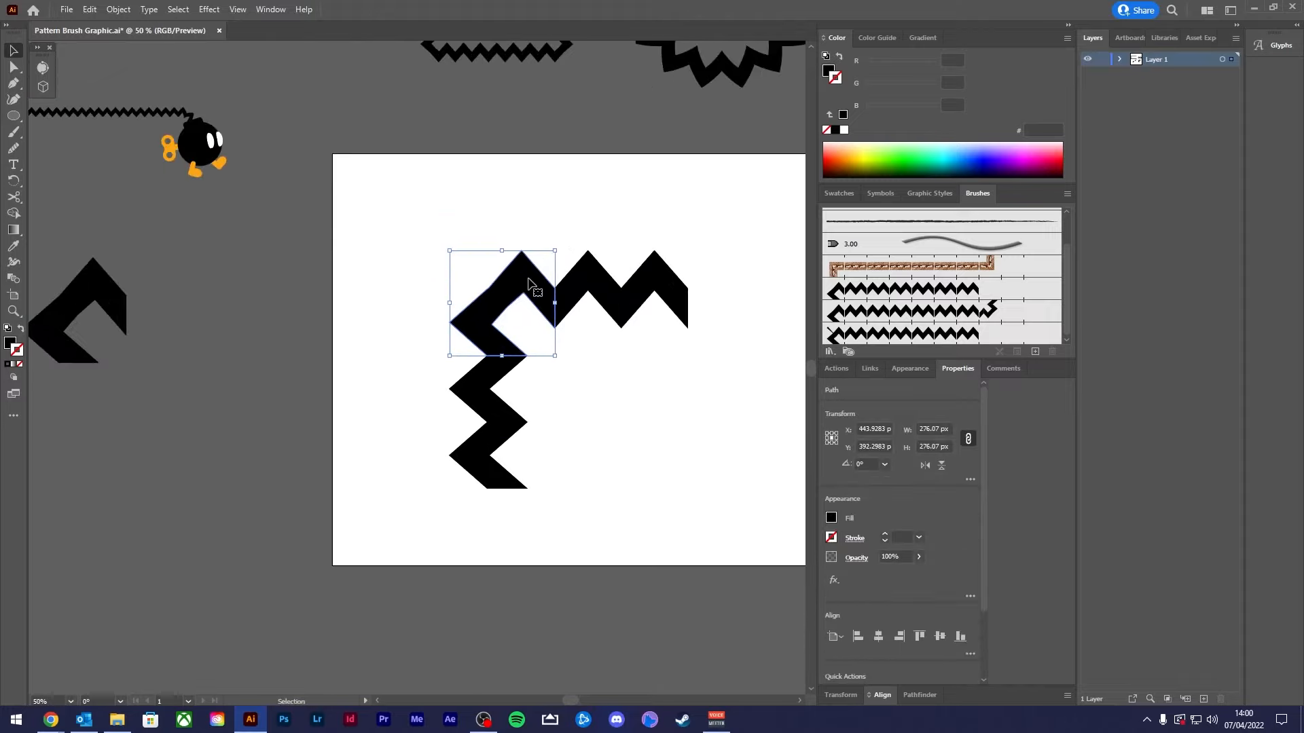
drag(533, 287, 253, 288)
scroll(651, 309, up, 2)
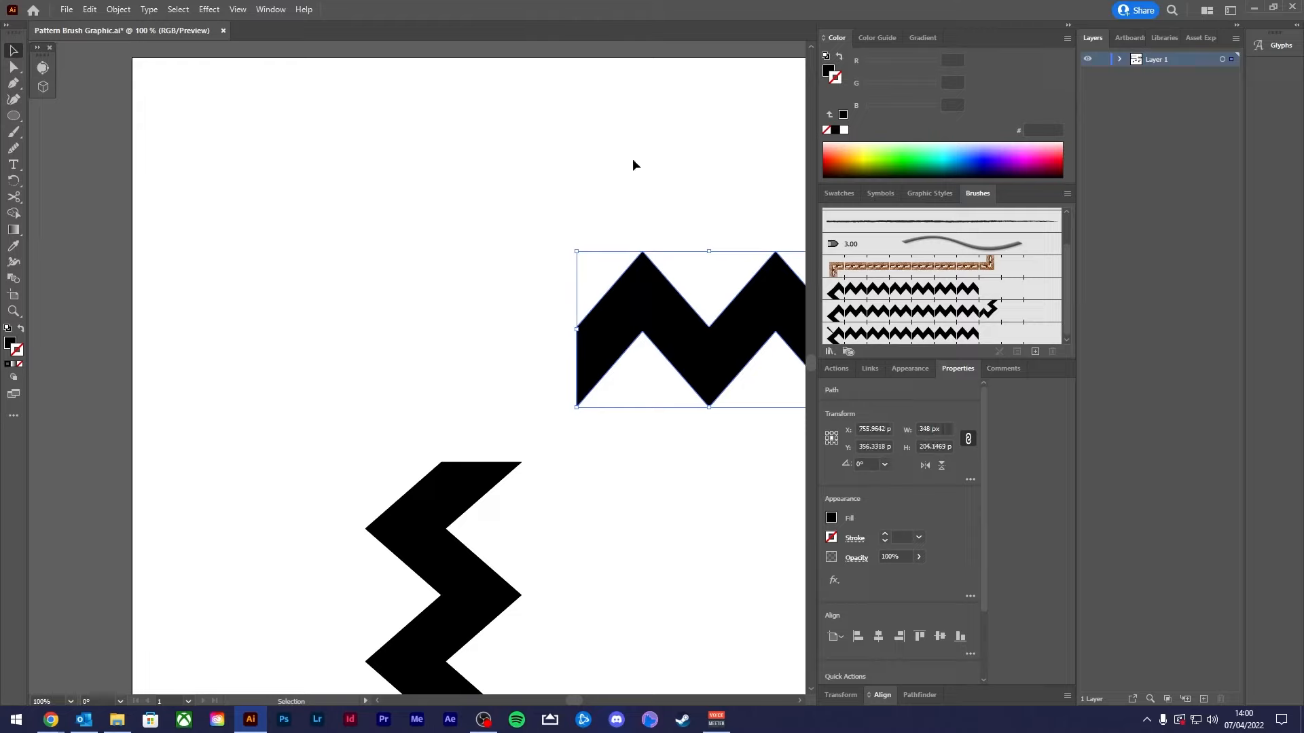
click(446, 257)
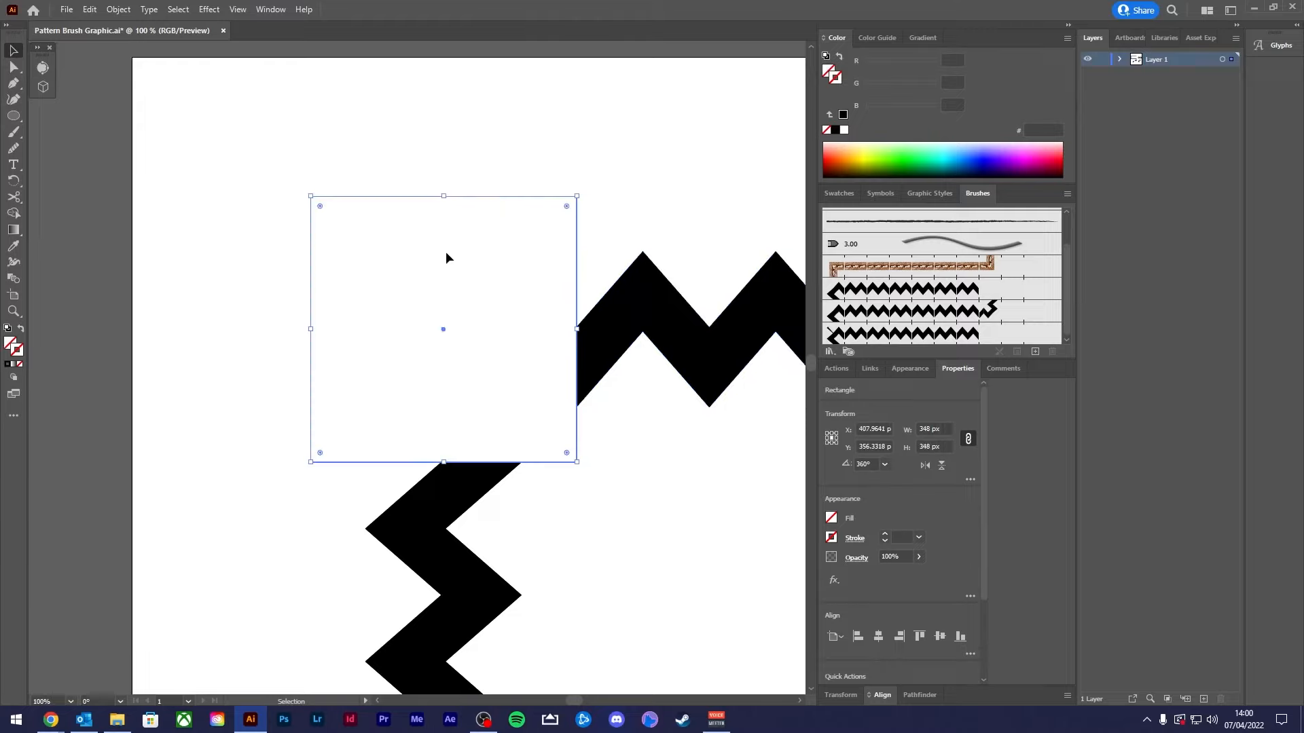
key(Delete)
- Duplicate the horizontal zigzag tile with its square 348 px to the left, into the empty corner position
drag(644, 178, 670, 307)
drag(671, 309, 607, 324)
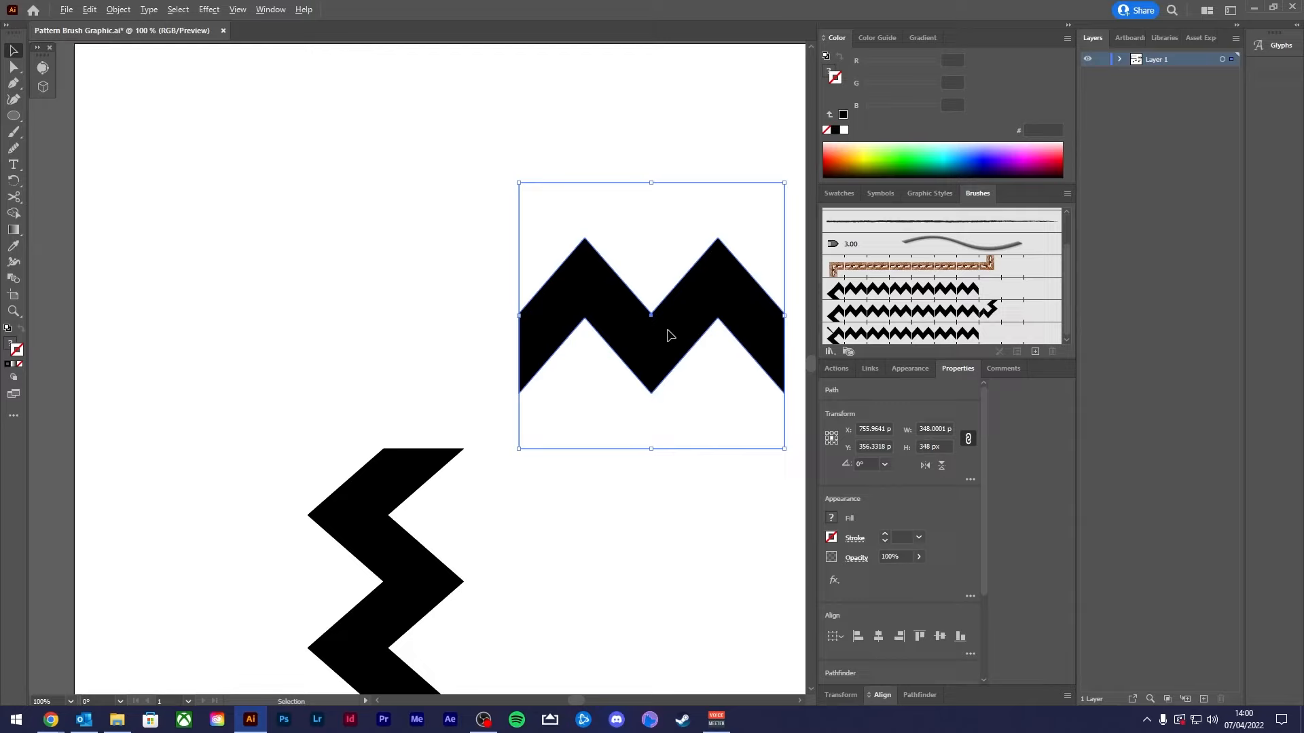
drag(669, 334, 401, 324)
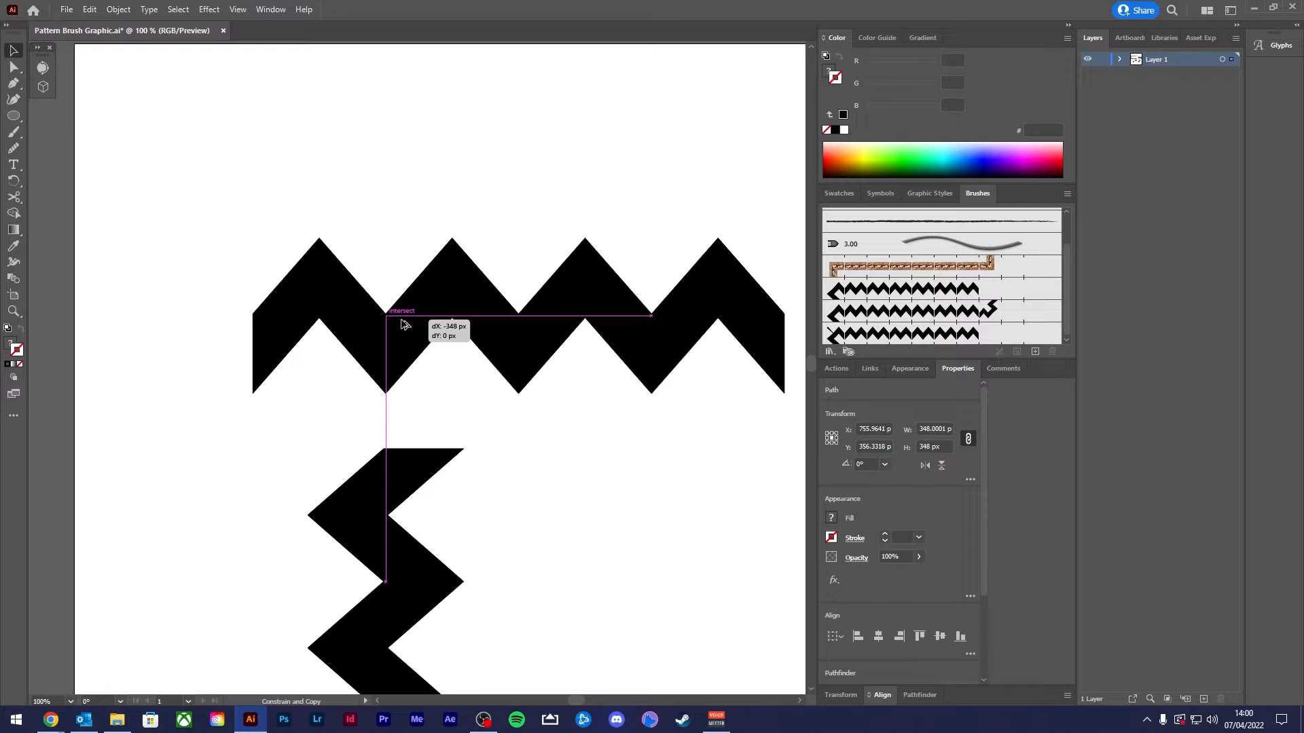
drag(402, 324, 401, 324)
click(509, 163)
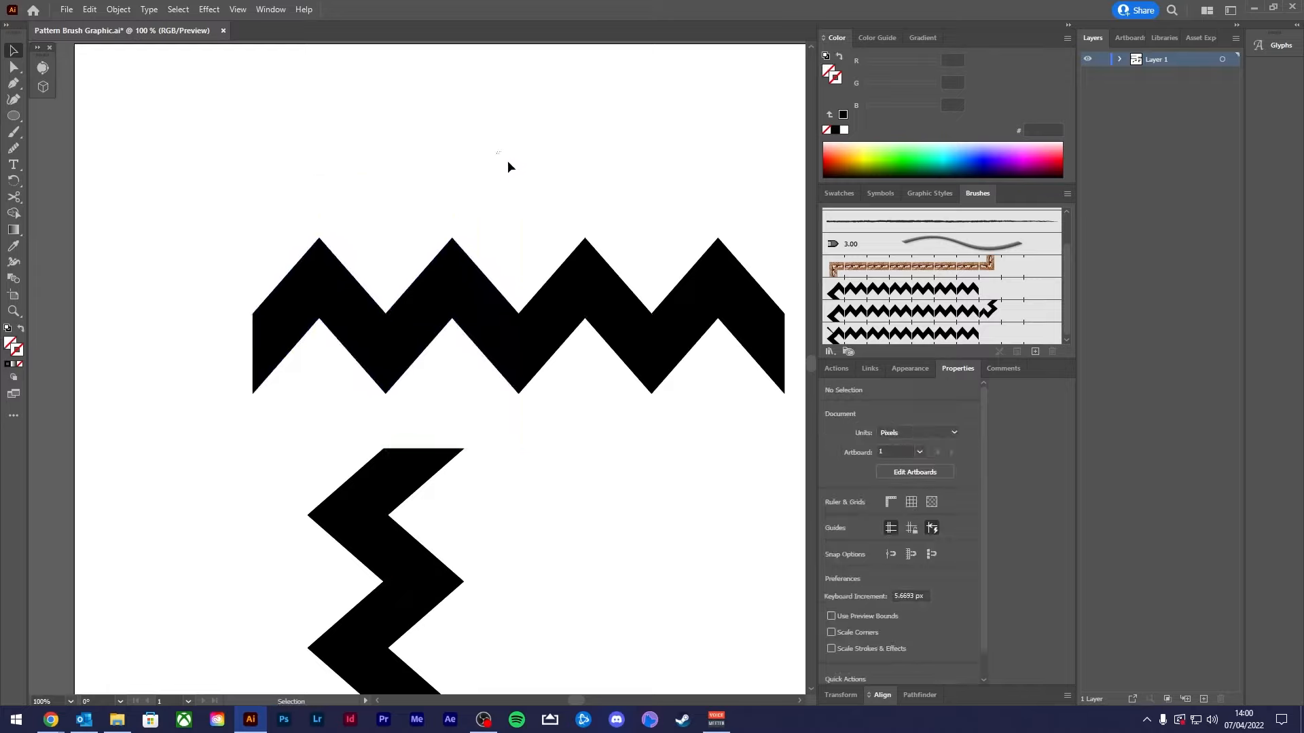
drag(509, 163, 516, 201)
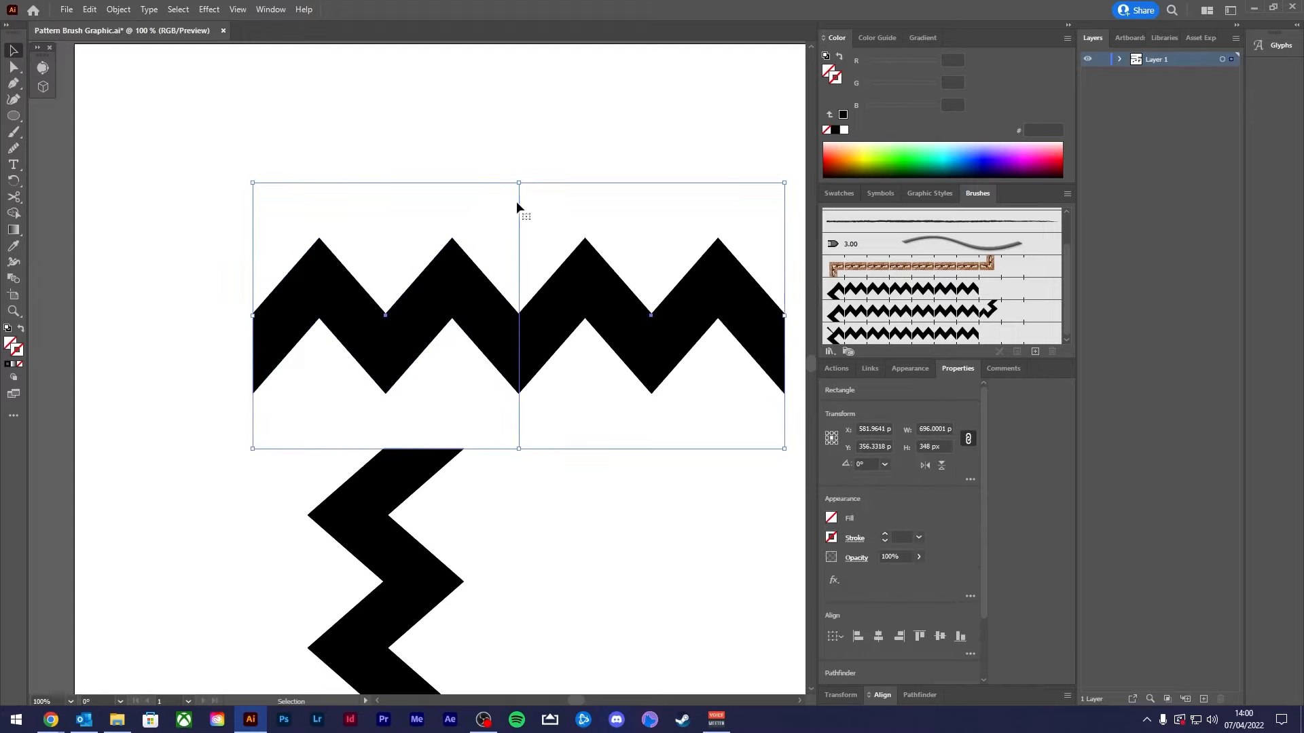
click(469, 154)
- Place a copy of the left horizontal tile, rotated 90°, directly below it over the vertical zigzag
click(422, 335)
scroll(417, 242, down, 2)
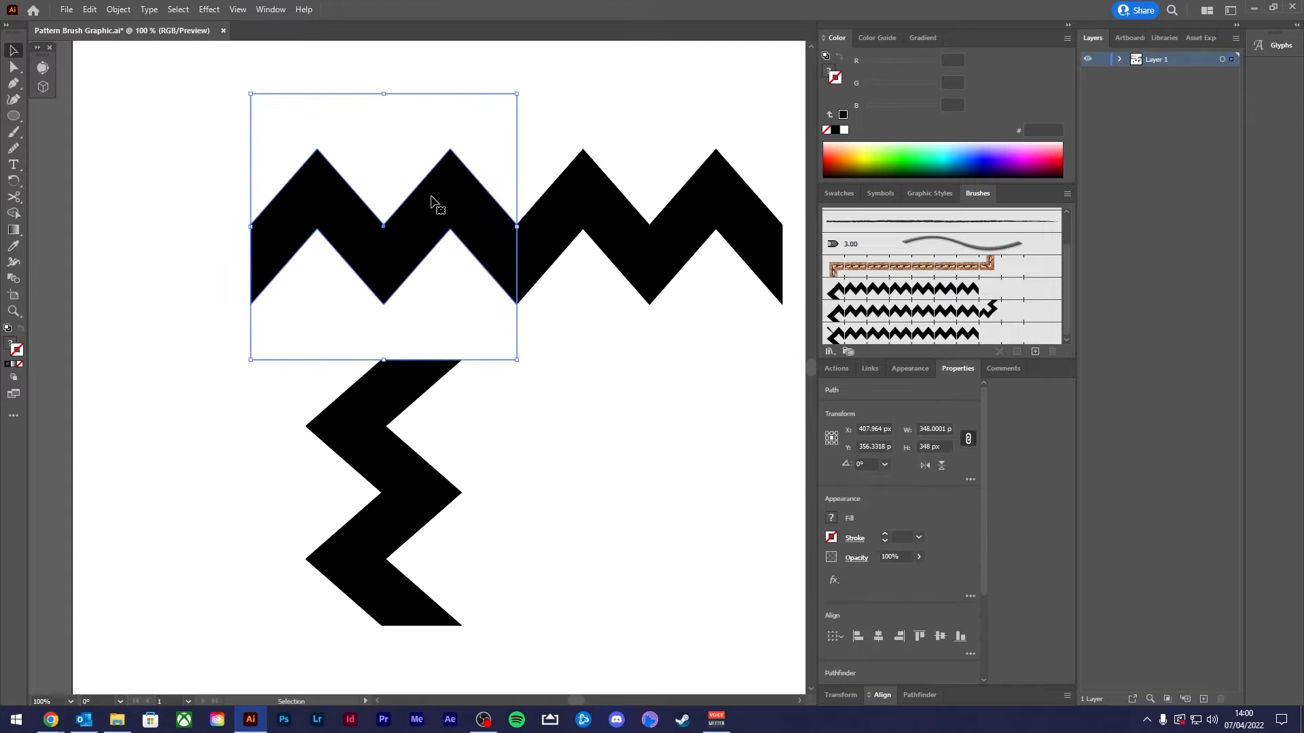
drag(446, 198, 446, 318)
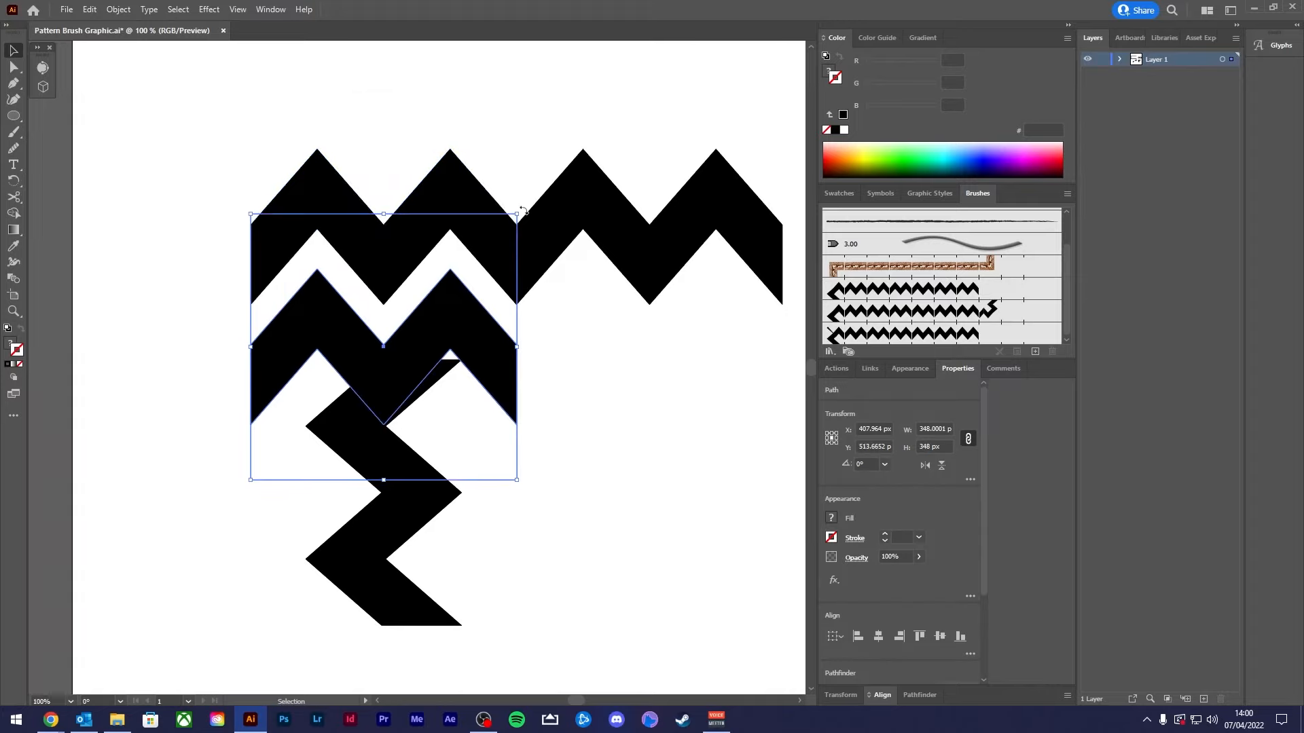
drag(522, 209, 314, 161)
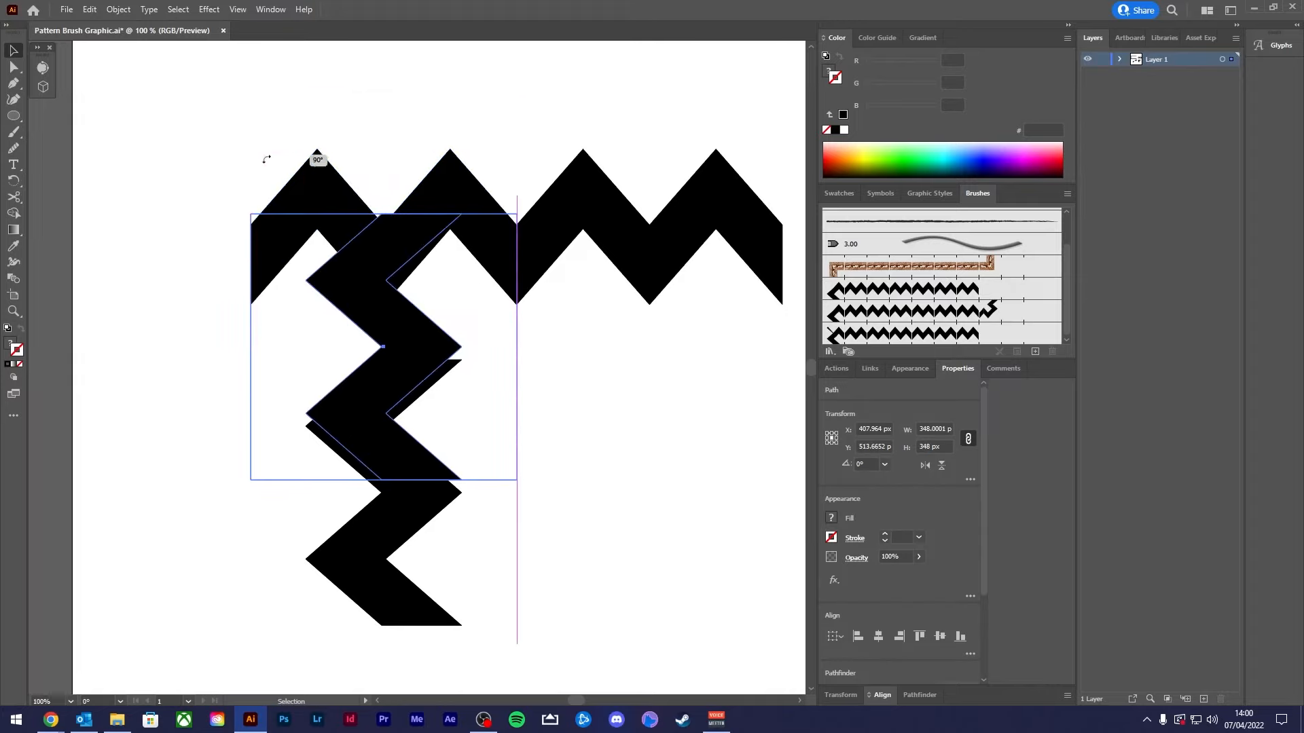
drag(364, 262, 360, 411)
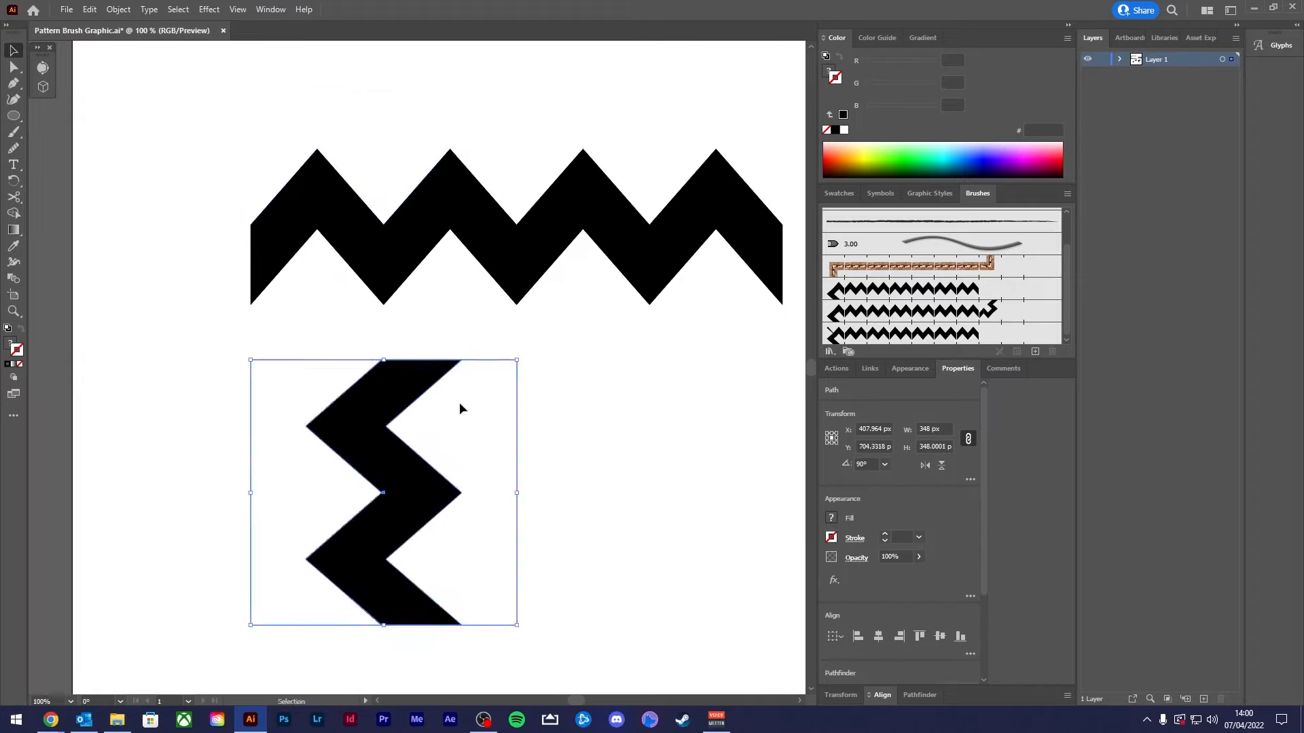
click(512, 336)
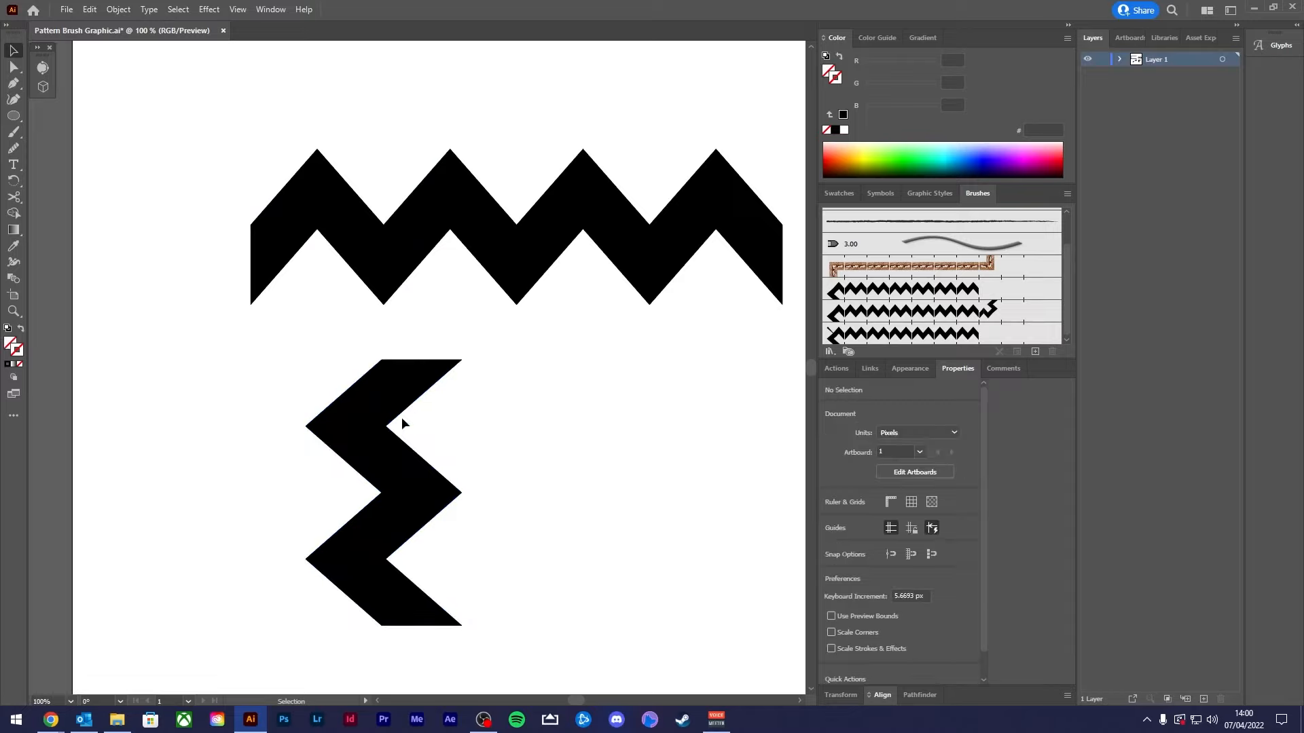
- Duplicate the vertical zigzag tile with its square 348 px straight up, over the horizontal tile in the corner position
click(384, 448)
click(542, 361)
click(445, 228)
key(space)
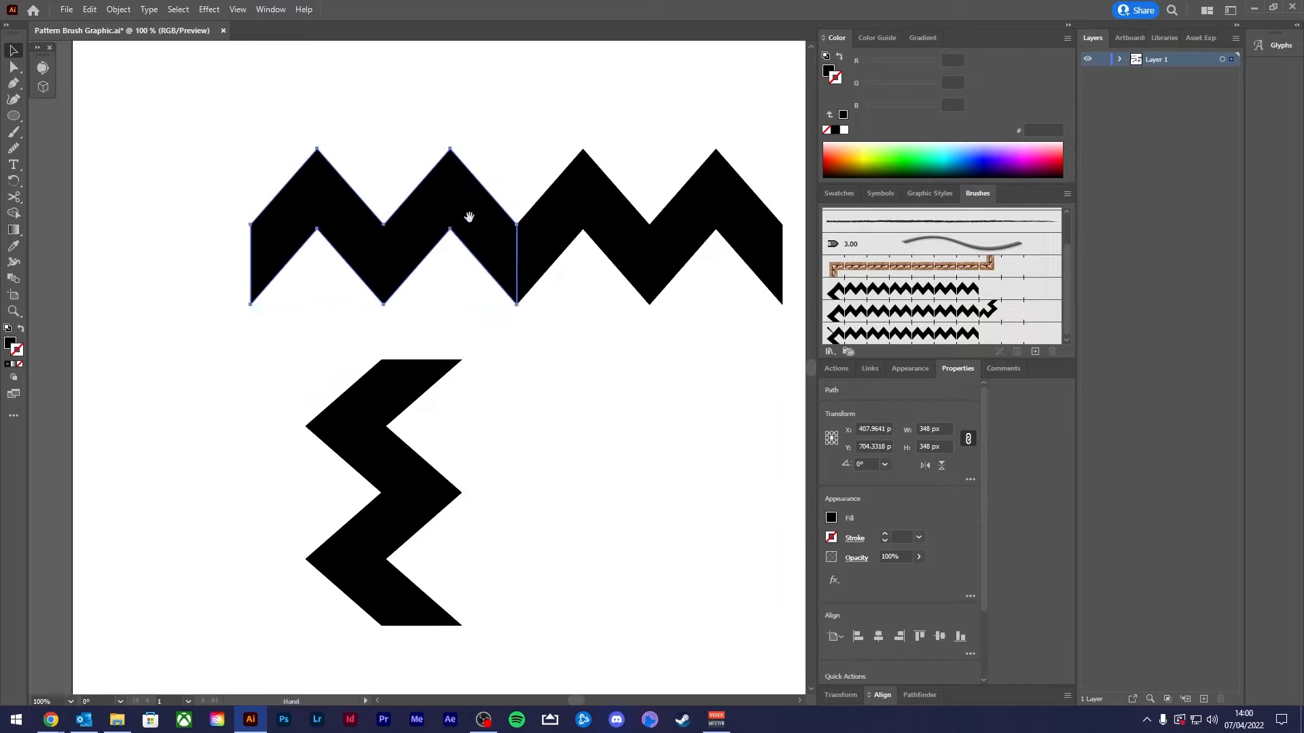
drag(469, 216, 466, 269)
click(393, 487)
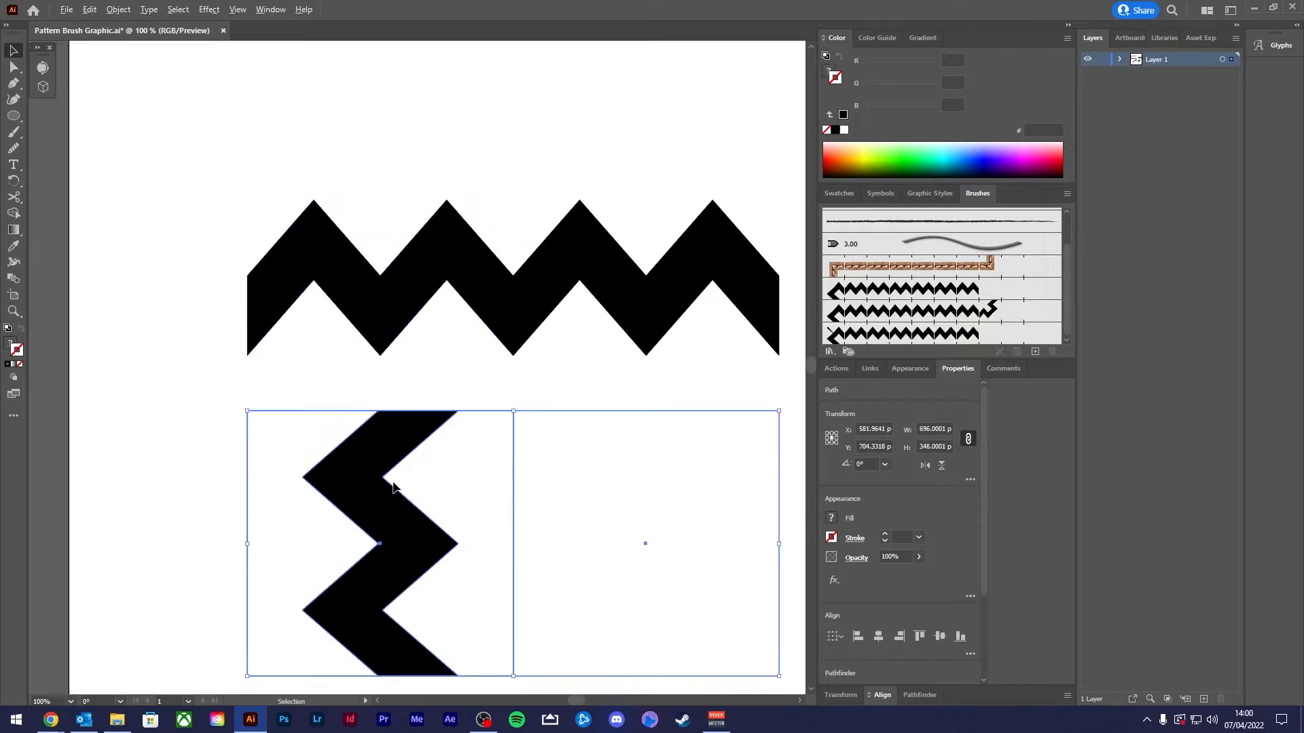
drag(476, 396, 409, 430)
shift+drag(272, 372, 237, 388)
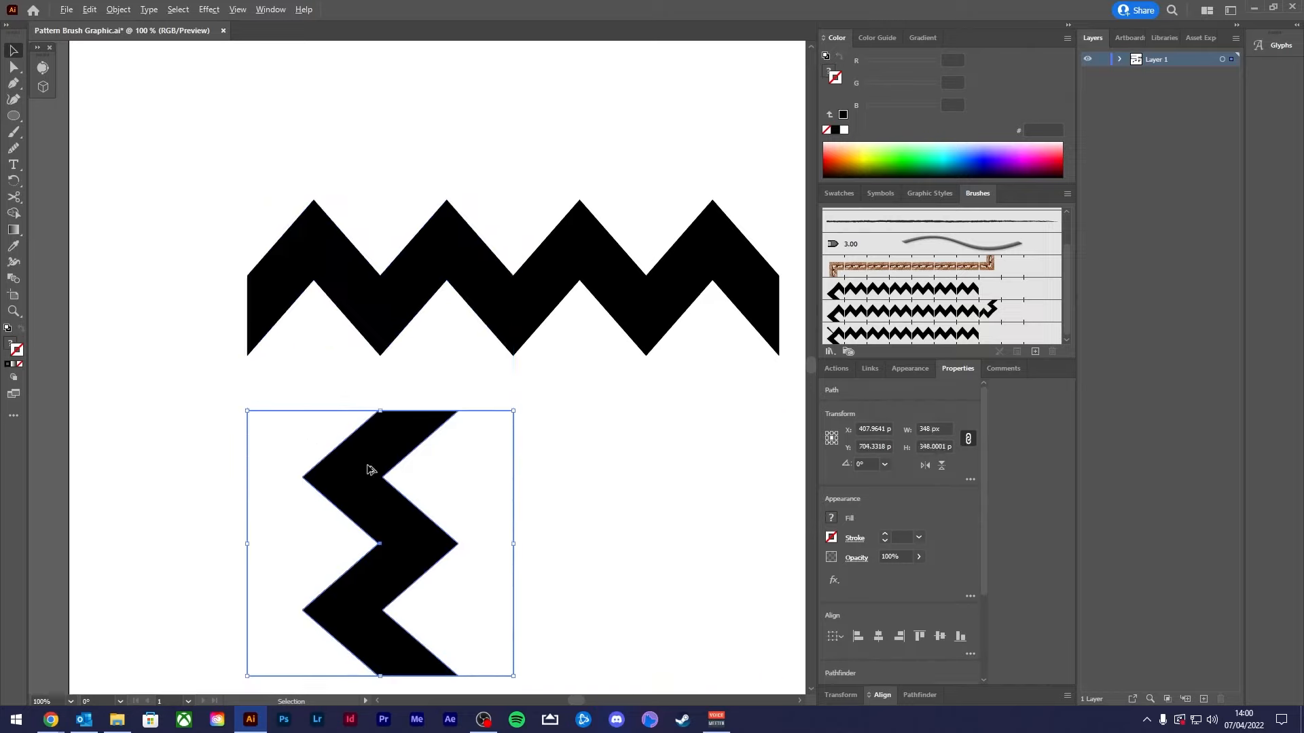
alt+shift+drag(370, 470, 357, 202)
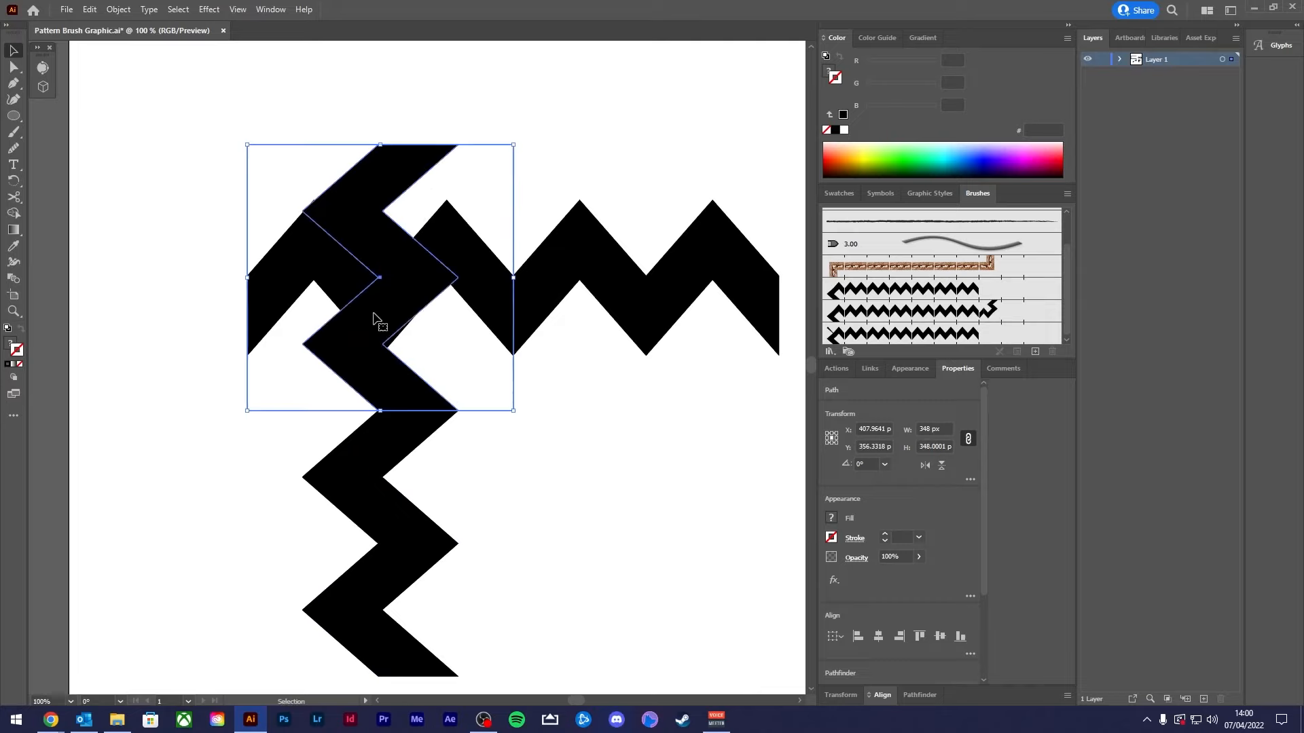
click(224, 279)
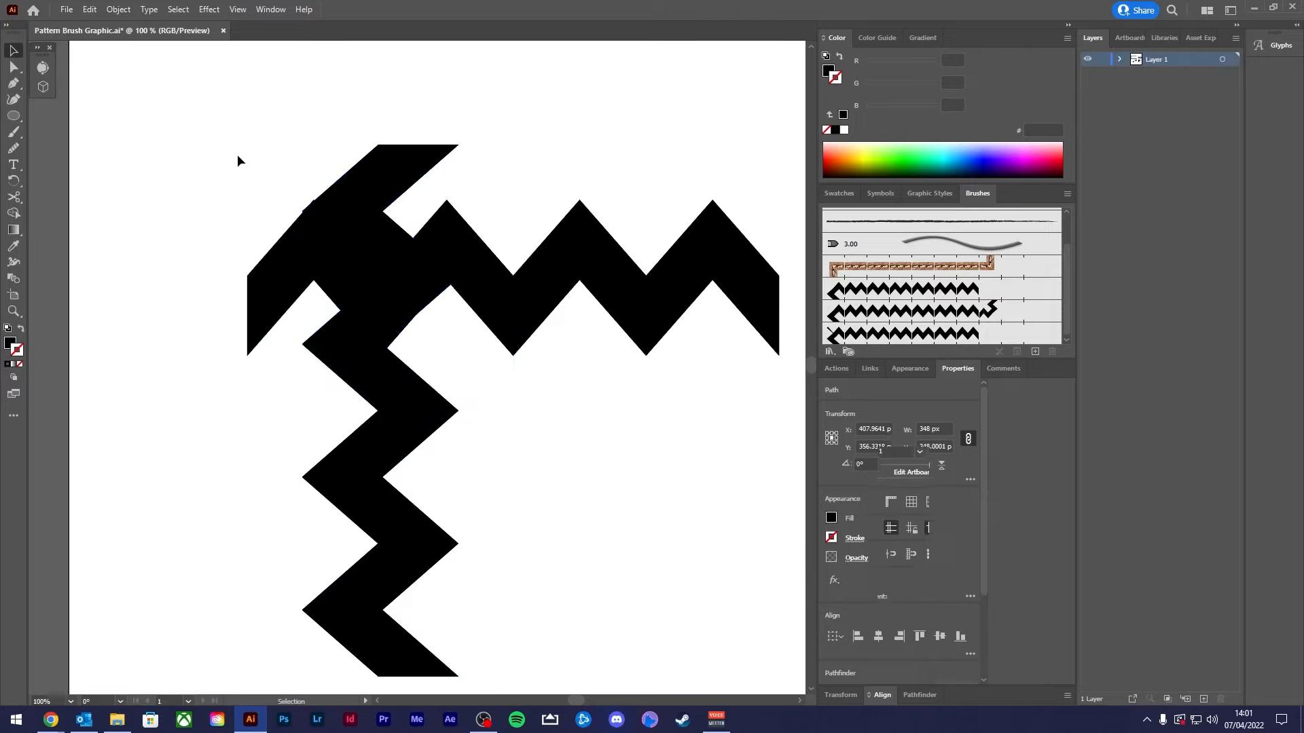
- Use the Shape Builder to remove the outer arms of the two overlapping corner zigzags, beyond where they cross
click(311, 265)
click(378, 212)
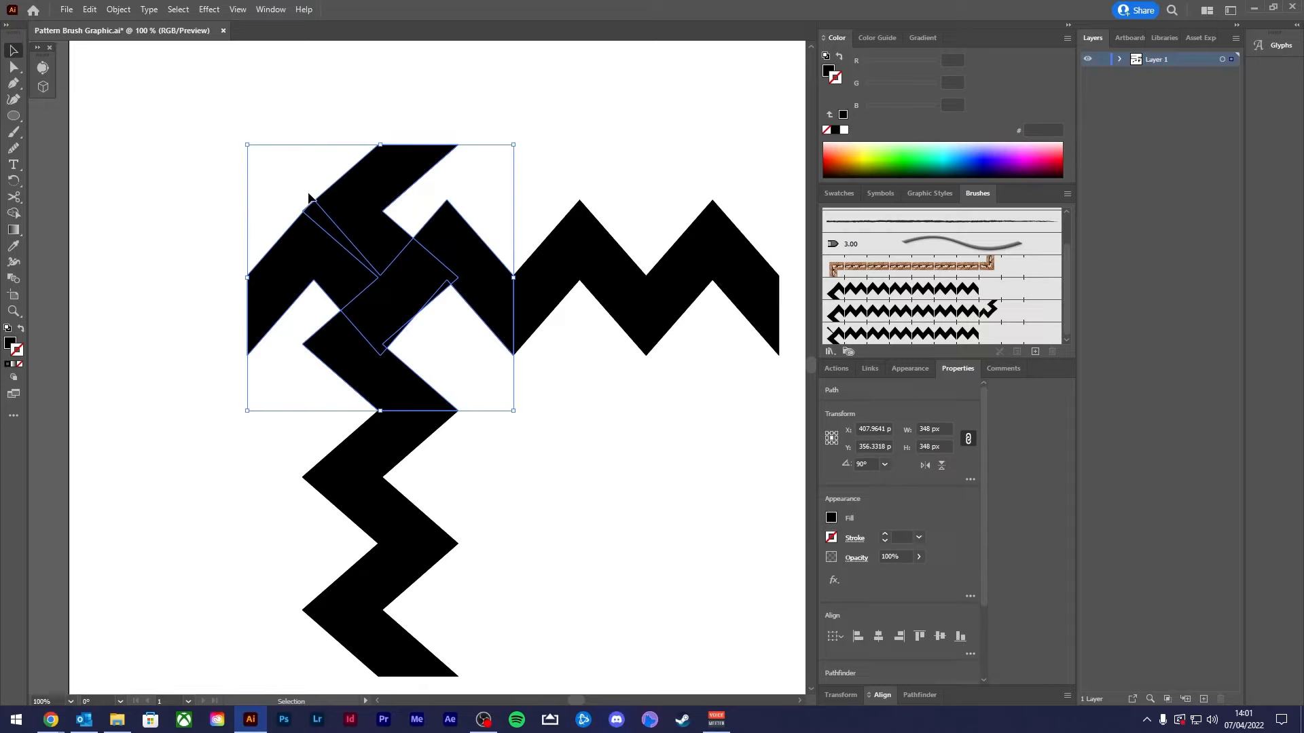
click(14, 213)
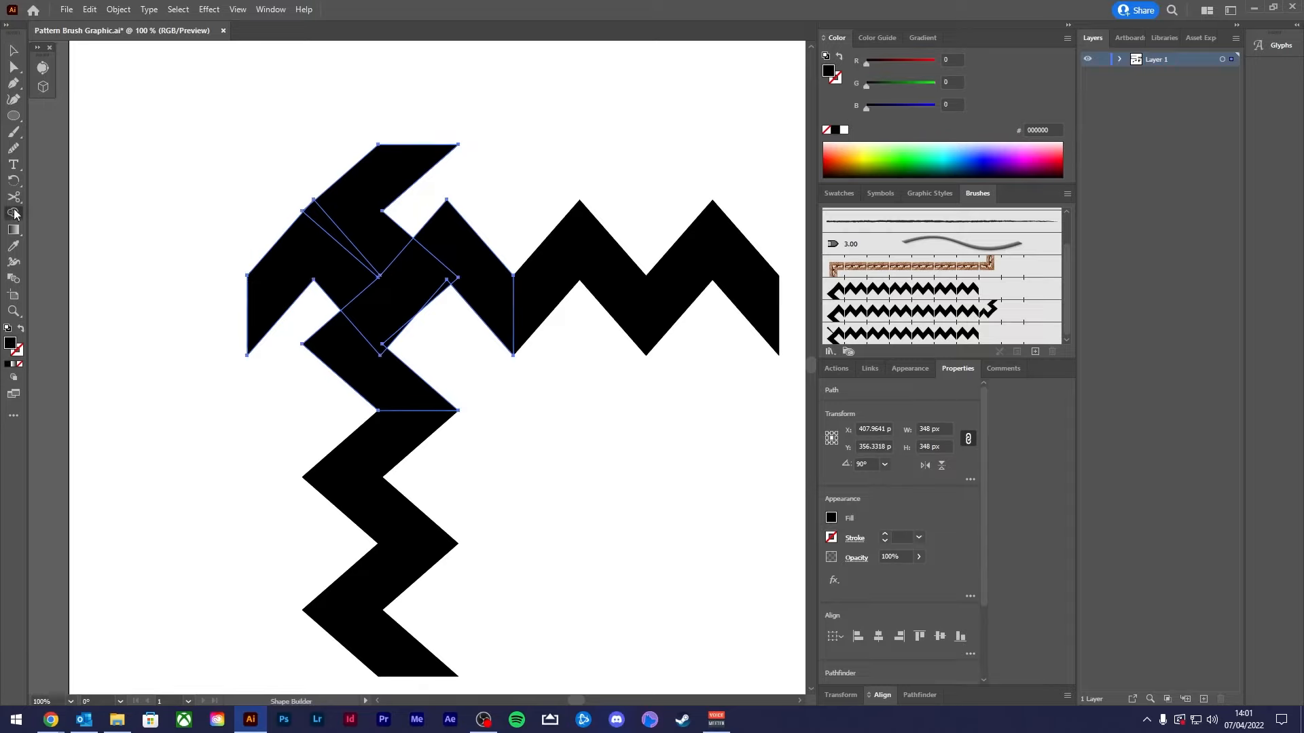
alt+click(303, 258)
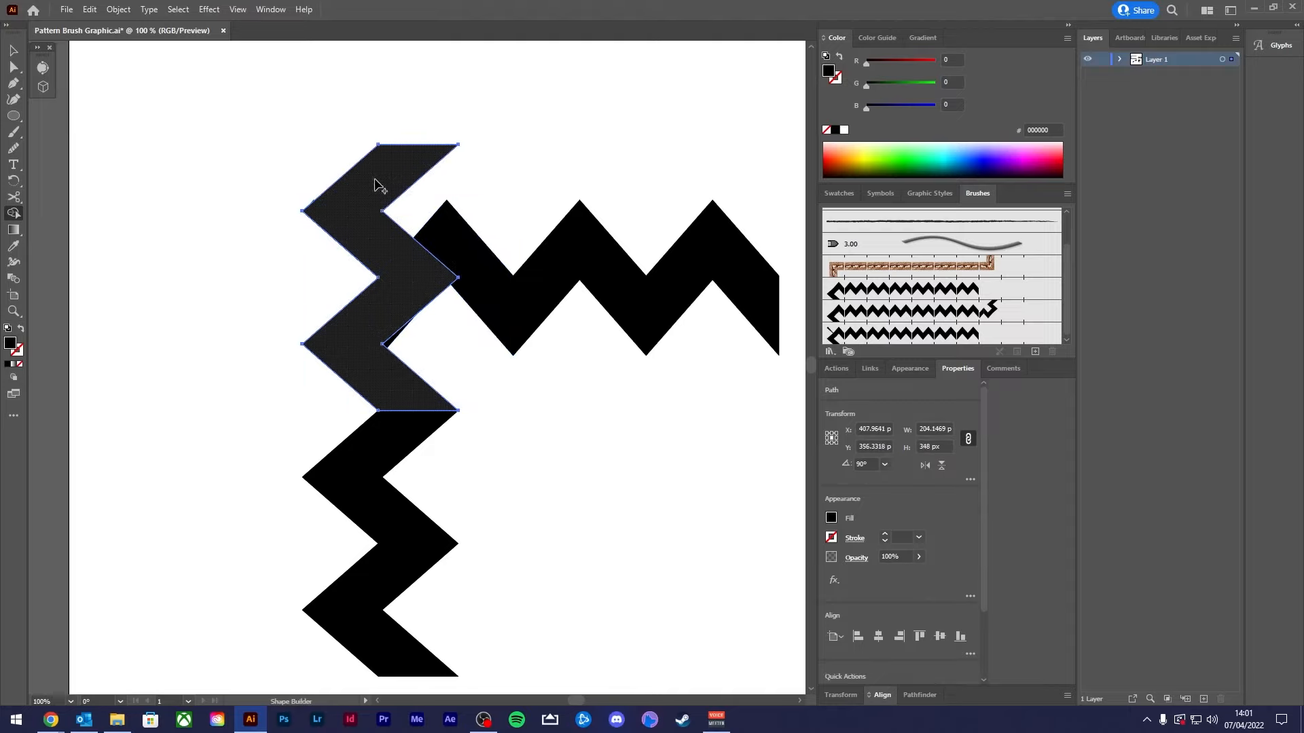
alt+click(378, 189)
- Delete the thin leftover sliver sticking out from the outer side of the corner
key(a)
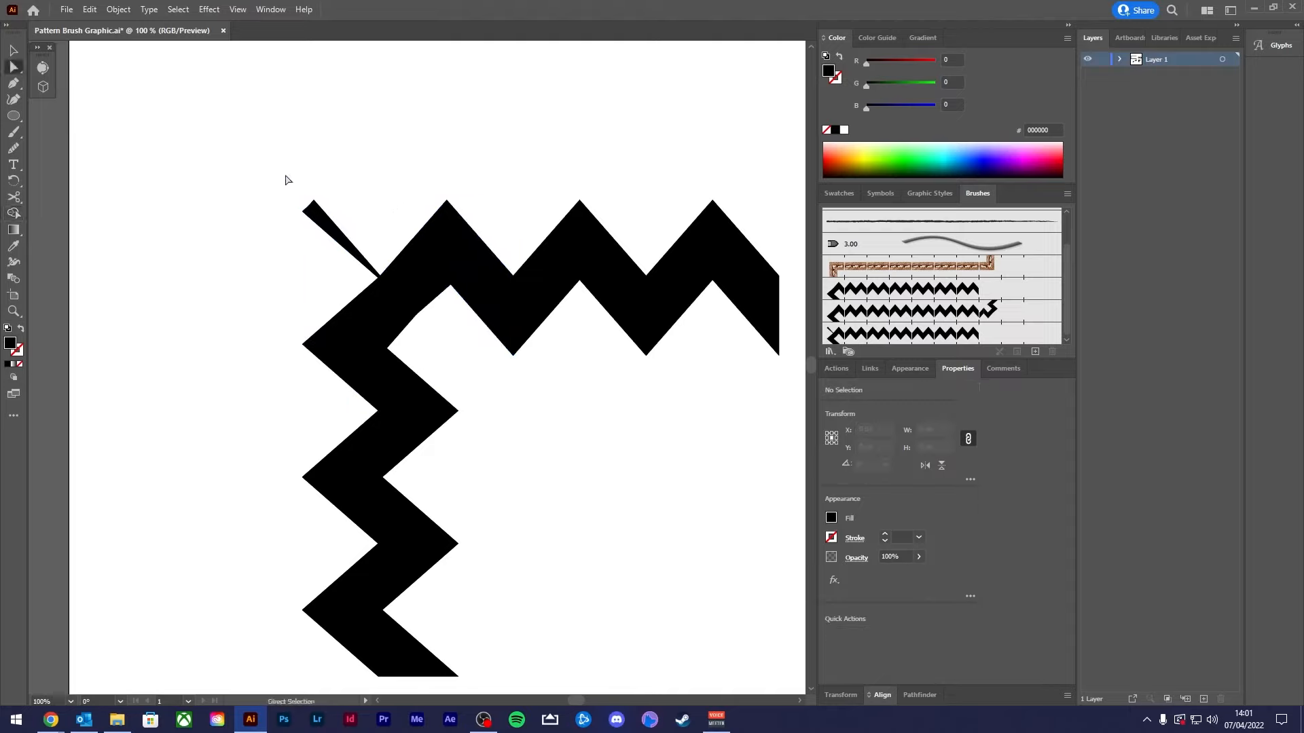
drag(285, 181, 323, 228)
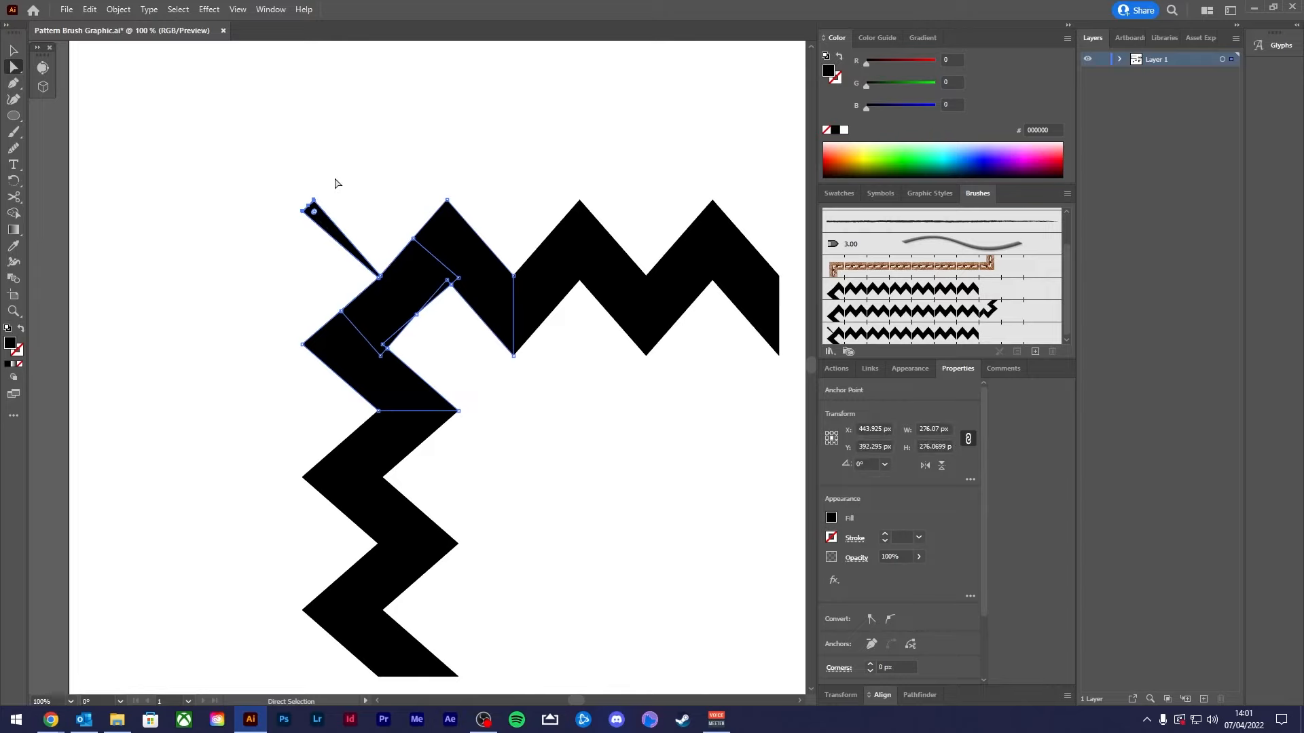
key(Delete)
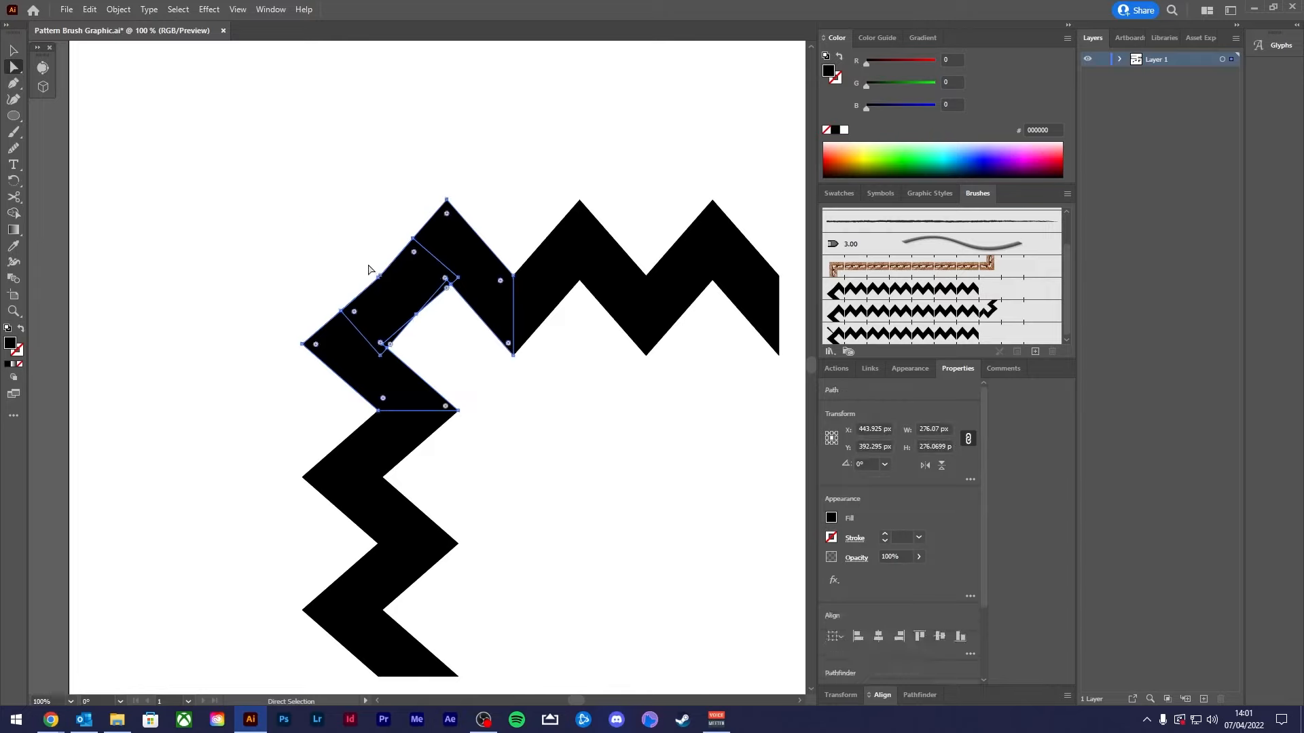
- Unite the two overlapping corner pieces into a single corner shape
drag(369, 266, 385, 287)
scroll(357, 262, up, 3)
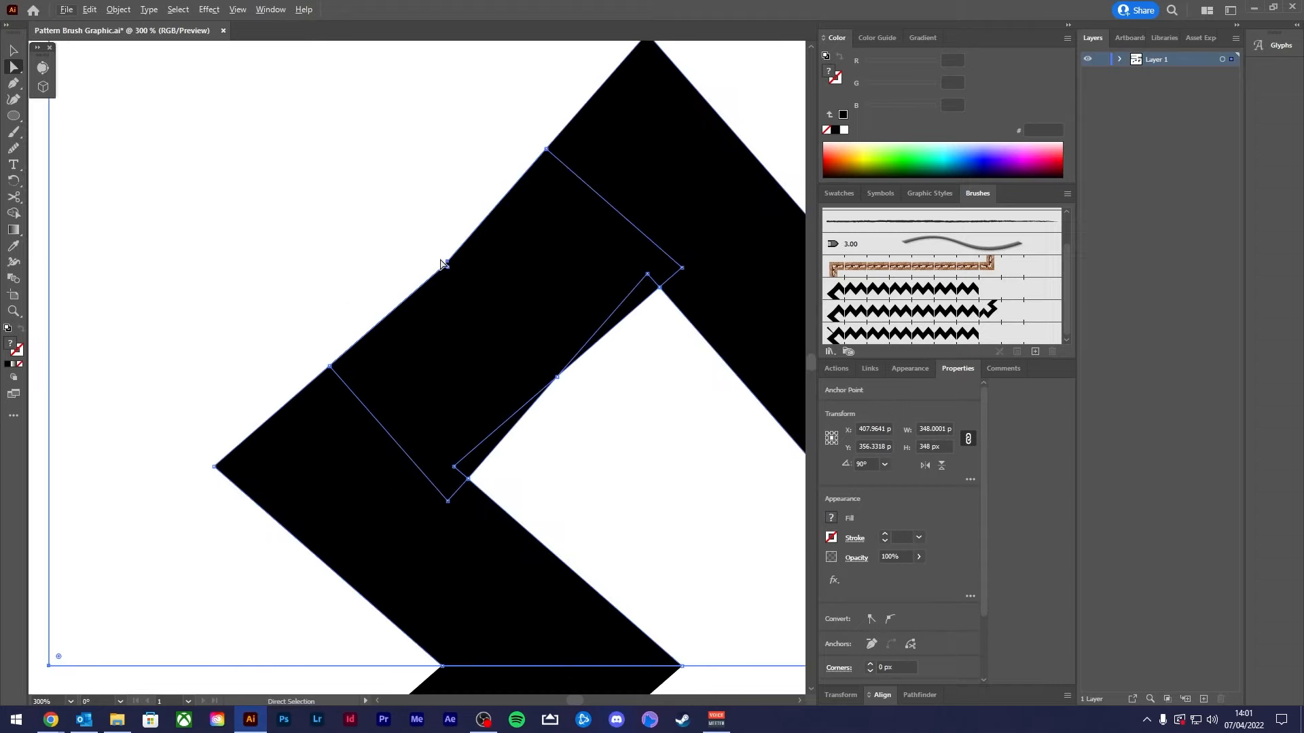
drag(447, 263, 444, 266)
scroll(454, 261, down, 3)
key(v)
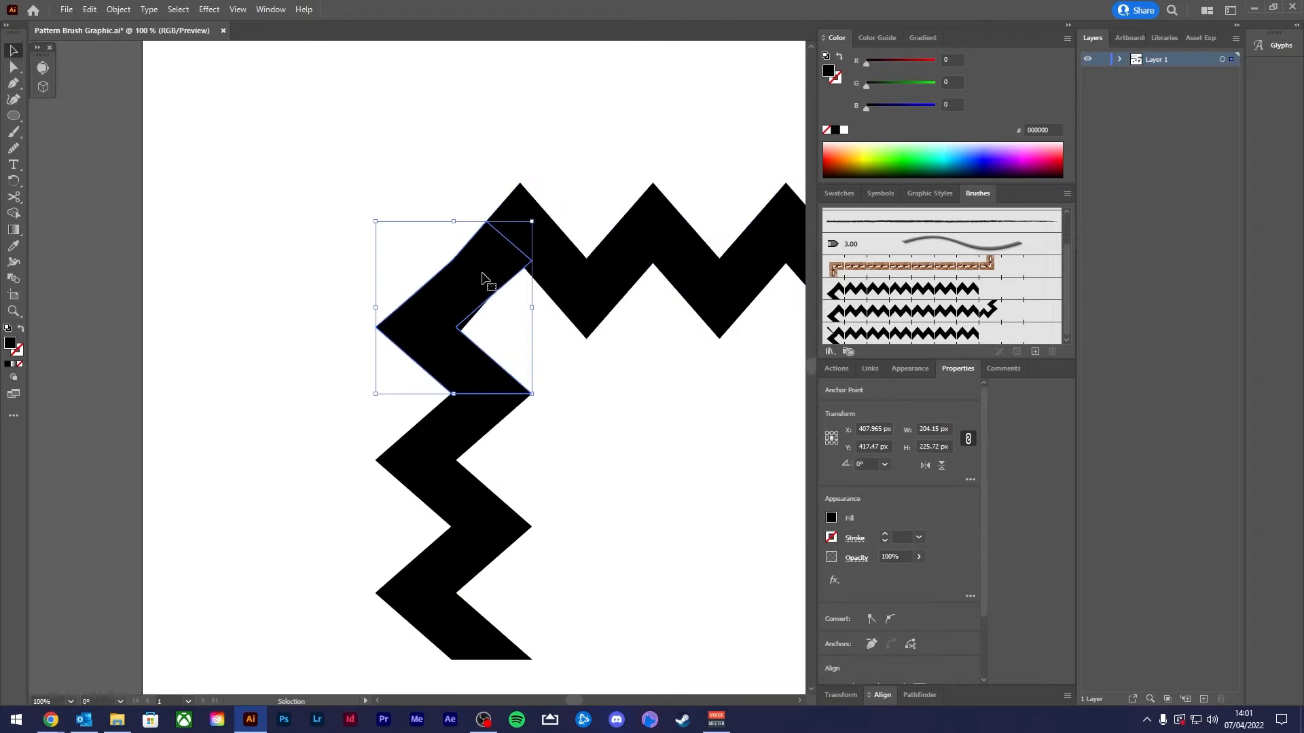
shift+click(525, 226)
drag(523, 224, 449, 246)
scroll(876, 606, down, 3)
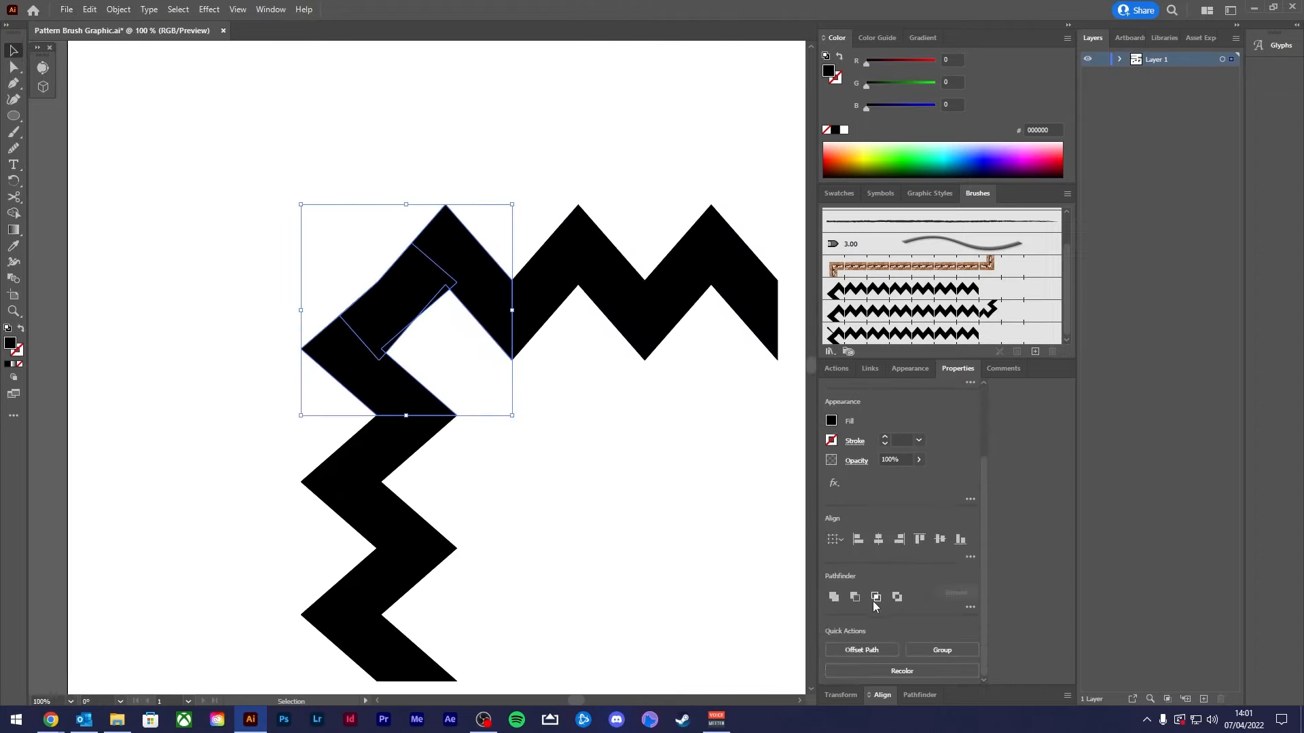
click(834, 597)
click(603, 424)
drag(603, 423, 490, 435)
scroll(316, 307, down, 2)
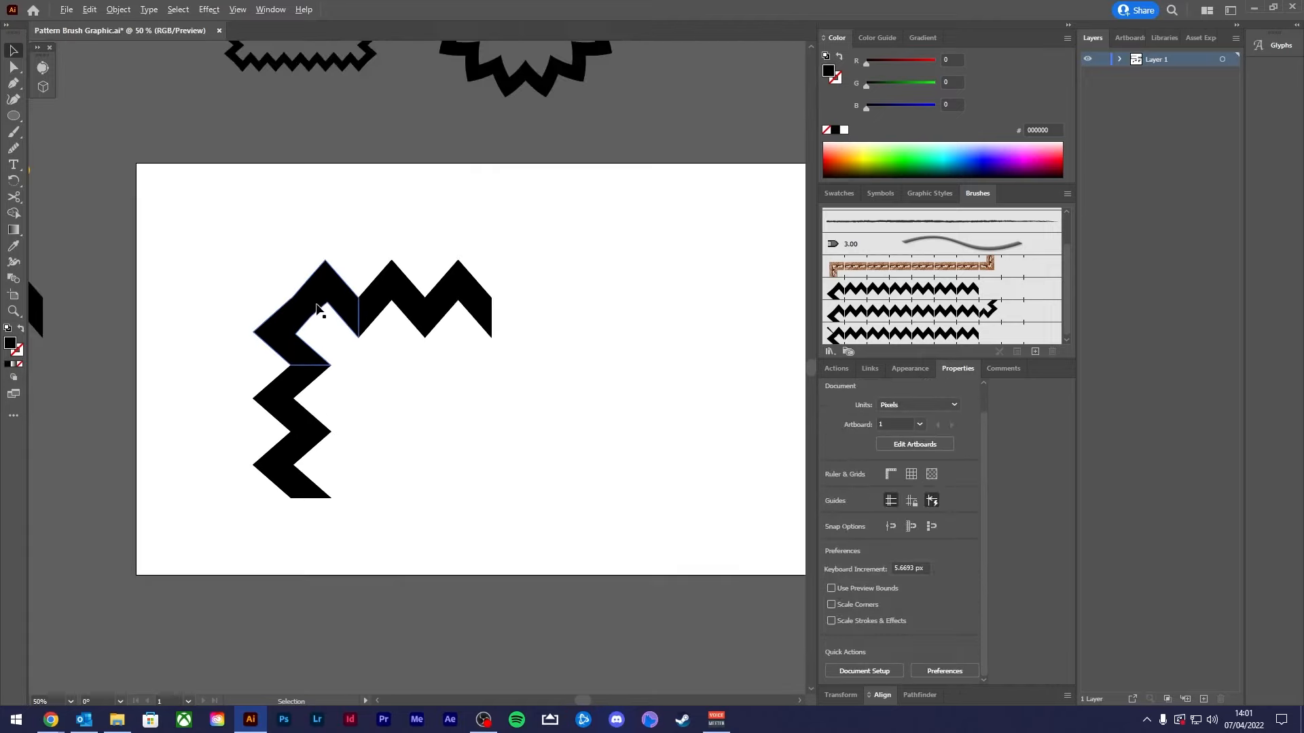
drag(366, 282, 421, 372)
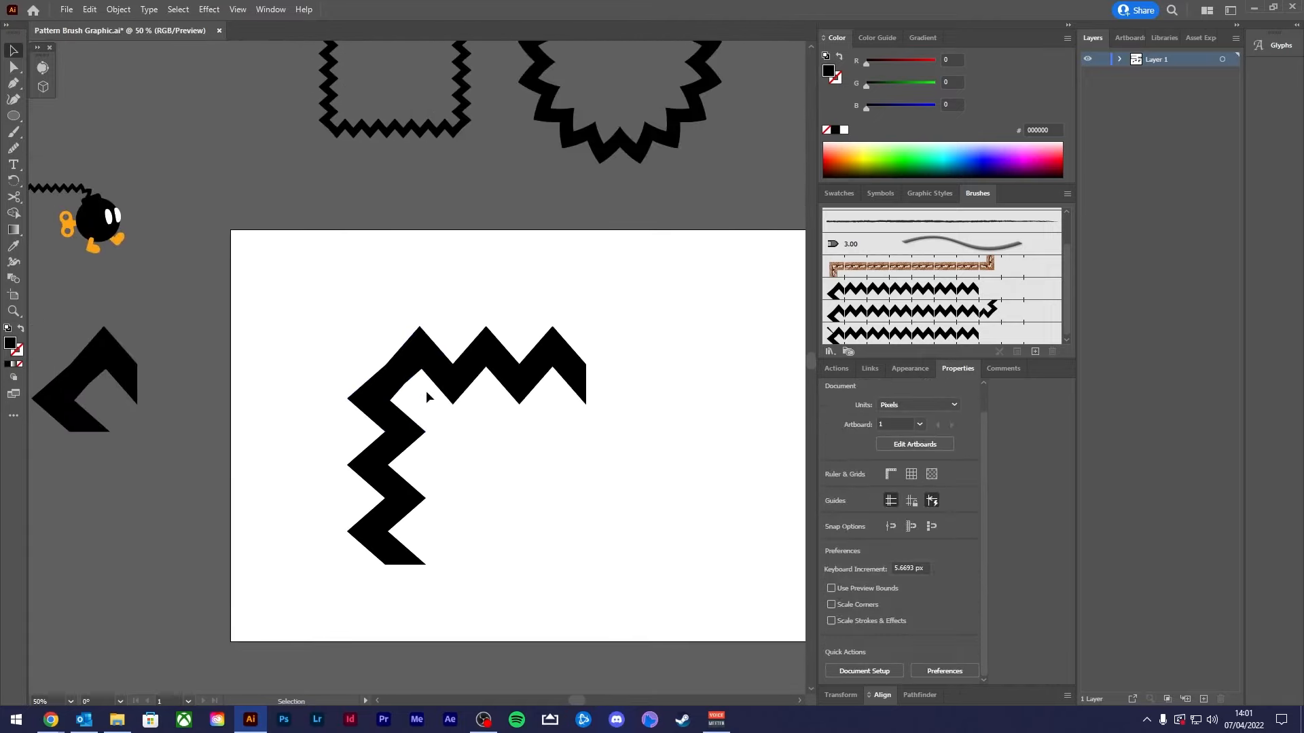
scroll(426, 393, up, 1)
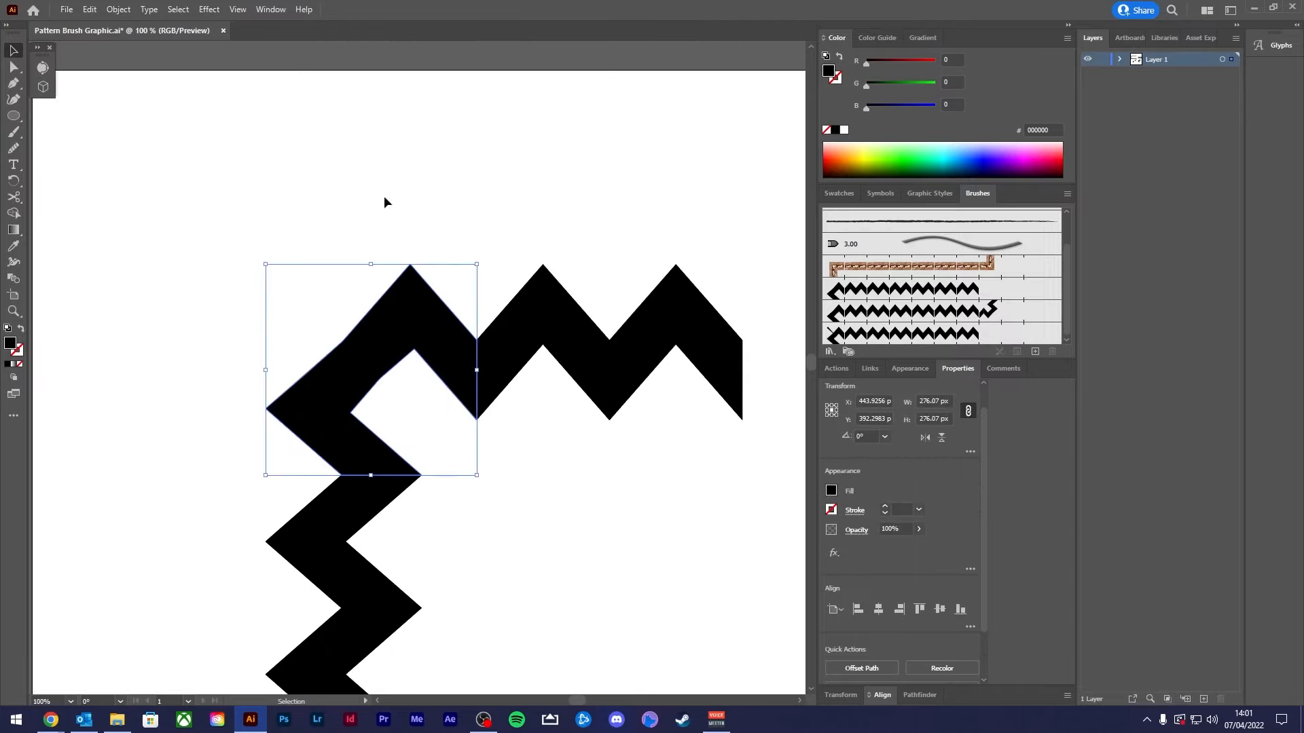
- Add the united corner shape together with its invisible square as the outer corner tile of Pattern Brush 3
drag(363, 165, 373, 303)
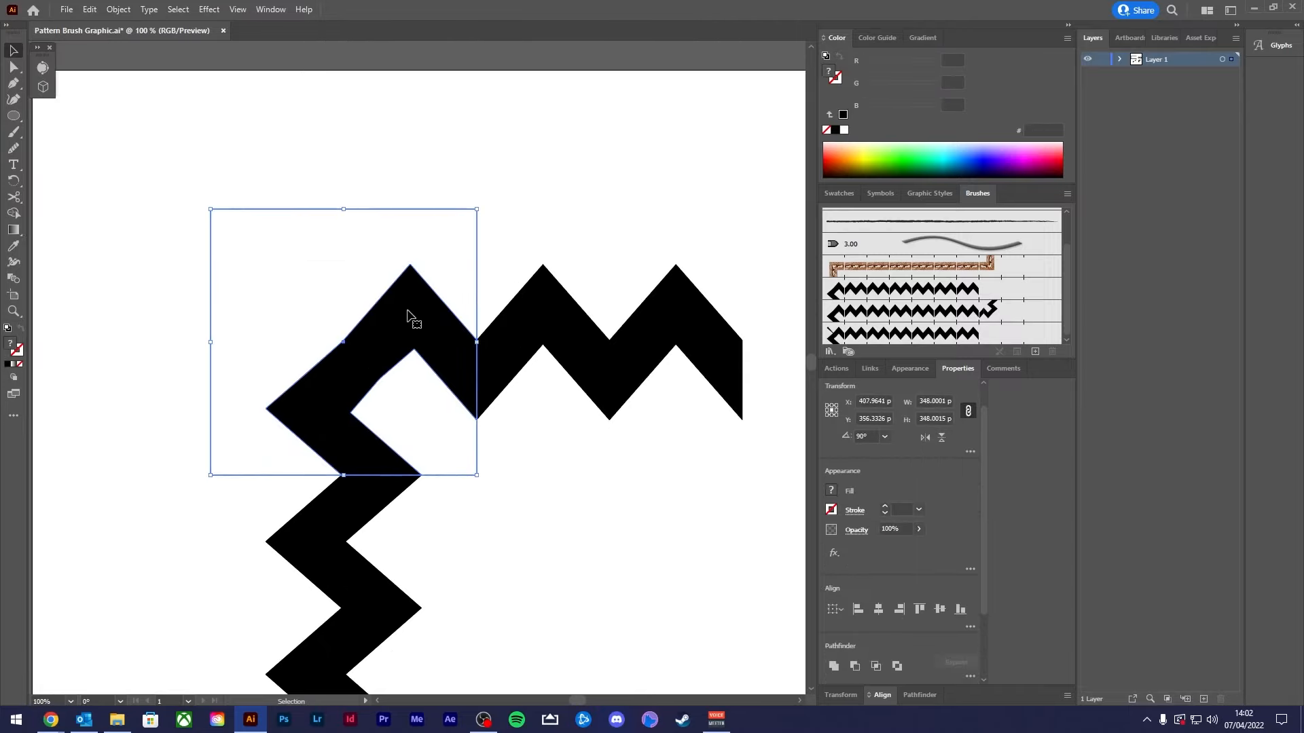
drag(386, 196, 381, 233)
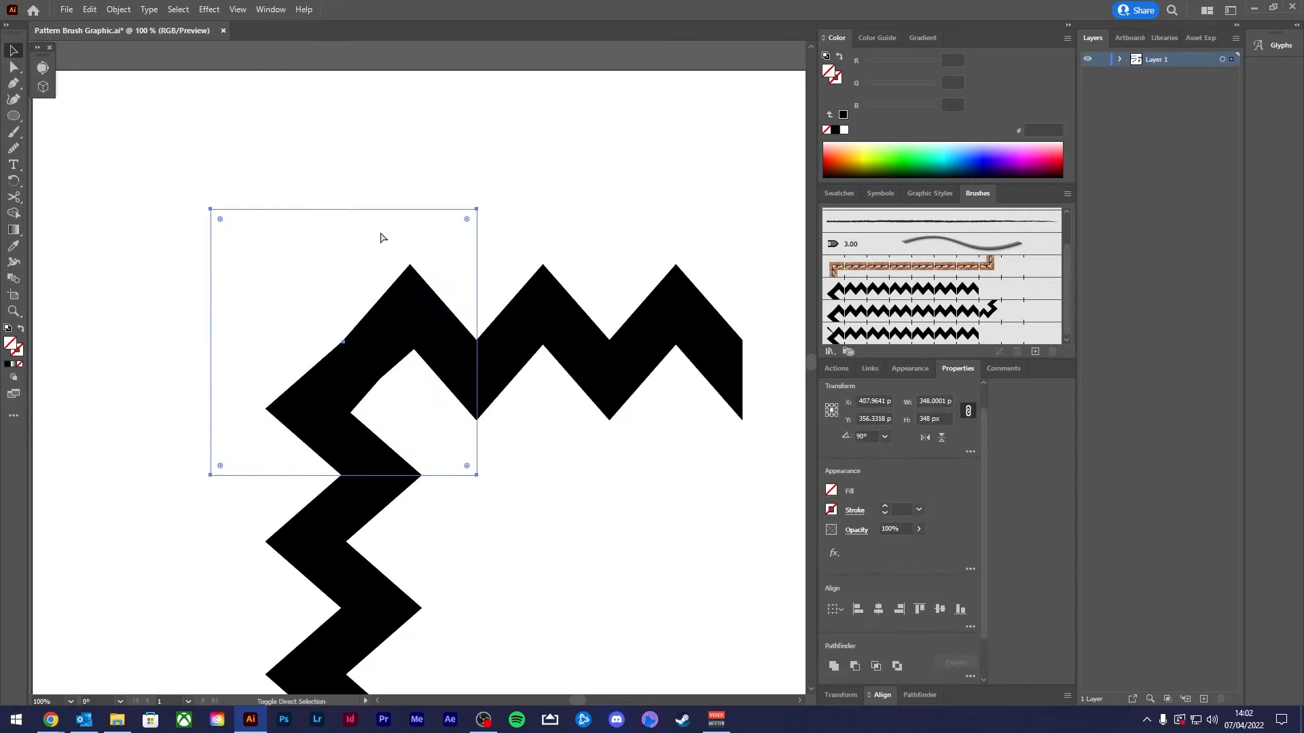
shift+click(406, 319)
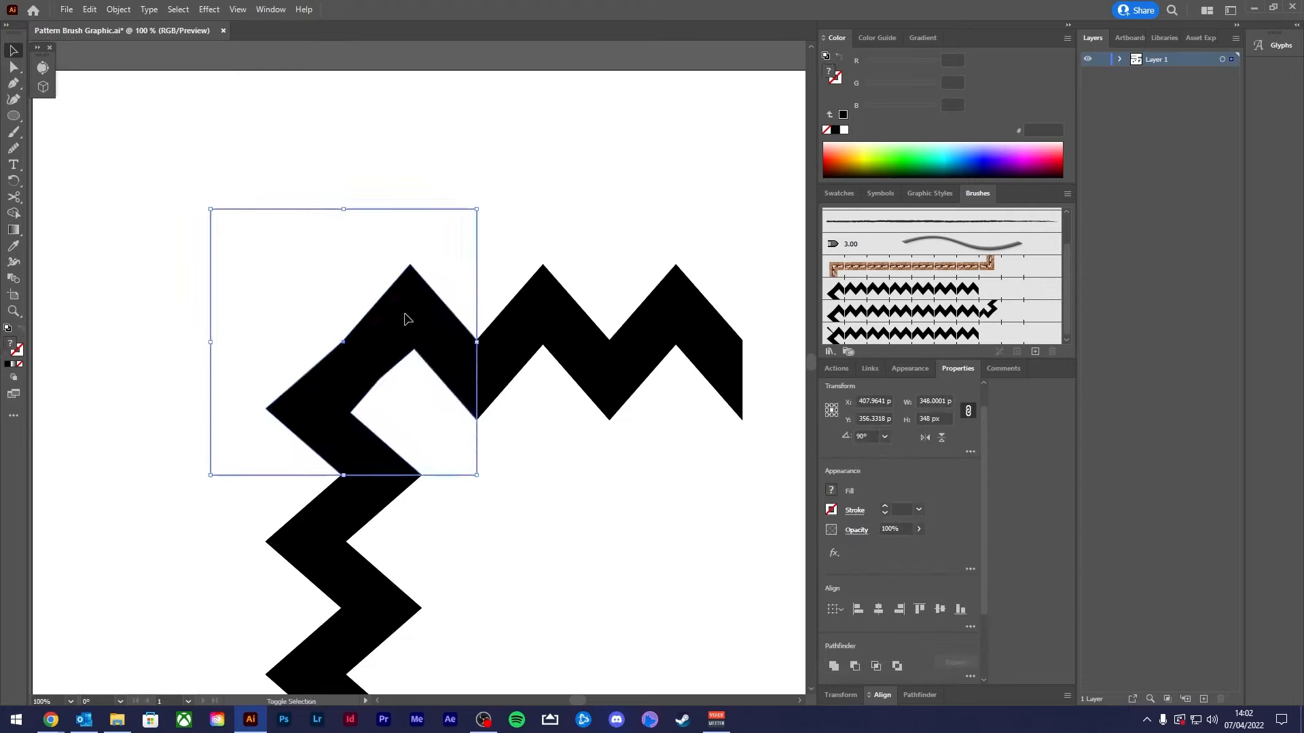
mouse_move(408, 319)
mouse_down()
mouse_move(736, 306)
mouse_move(835, 337)
mouse_up()
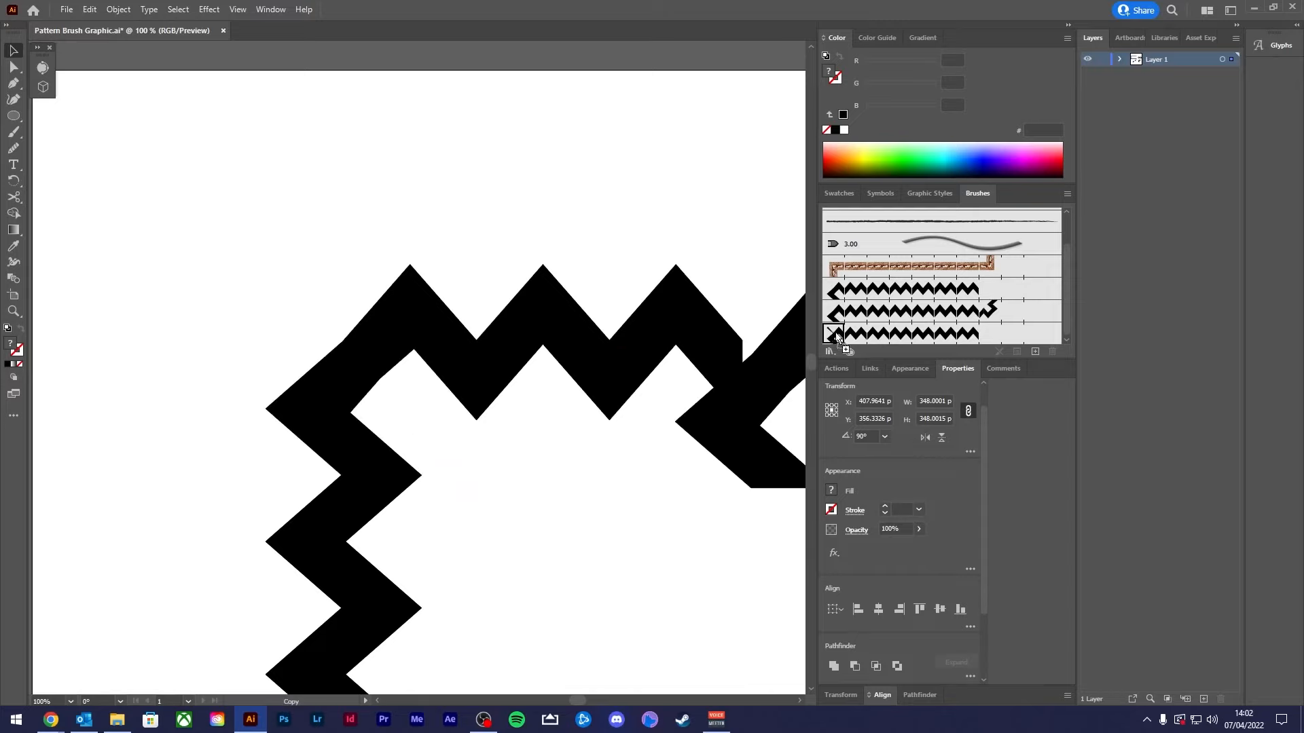
drag(837, 338, 837, 336)
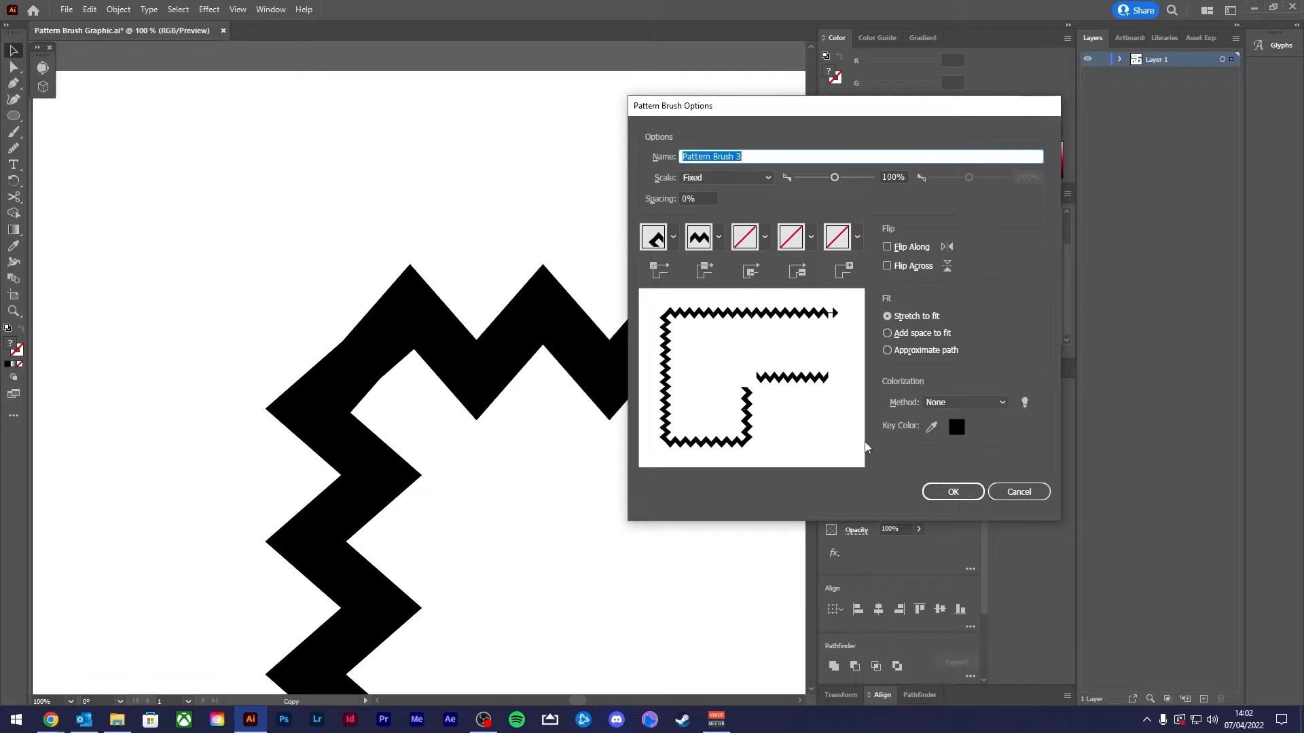
key(Return)
- Examine the tiles and the inner corner preview in the options of Pattern Brush 3, leaving the settings as they are
scroll(682, 384, down, 5)
drag(722, 298, 650, 295)
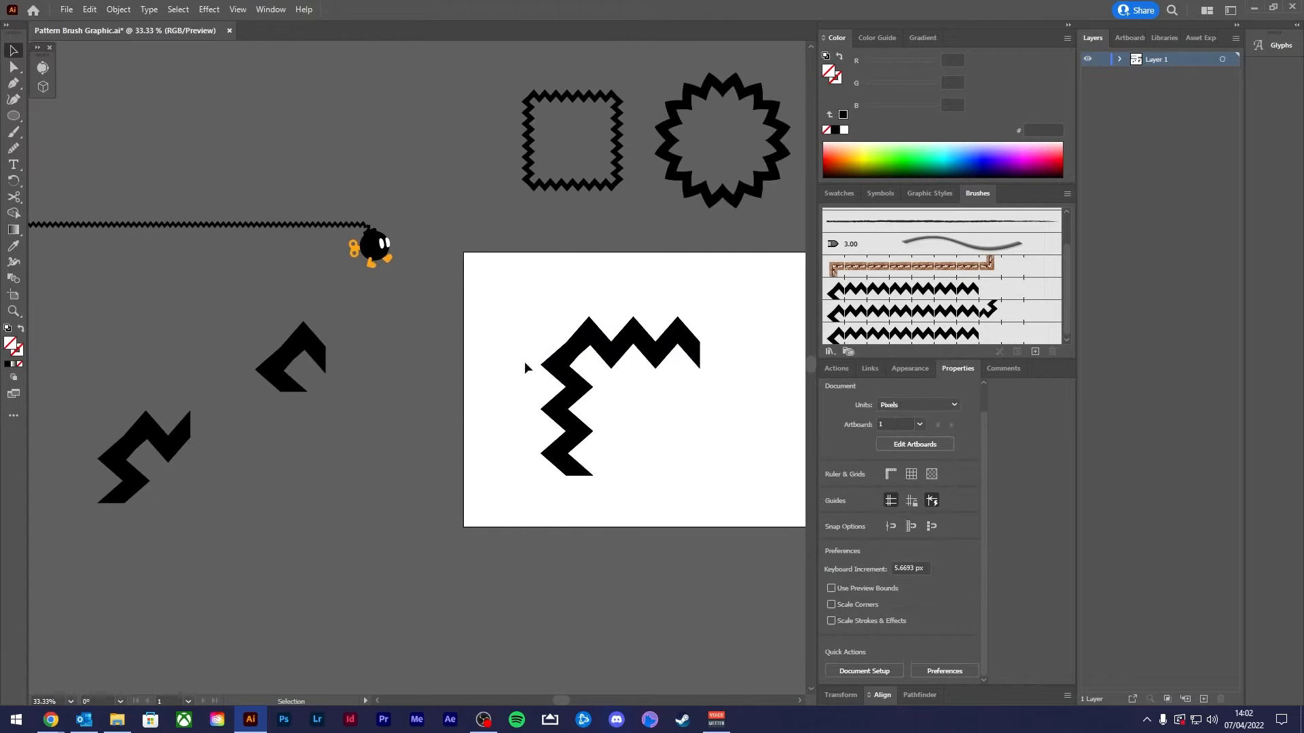
double_click(903, 334)
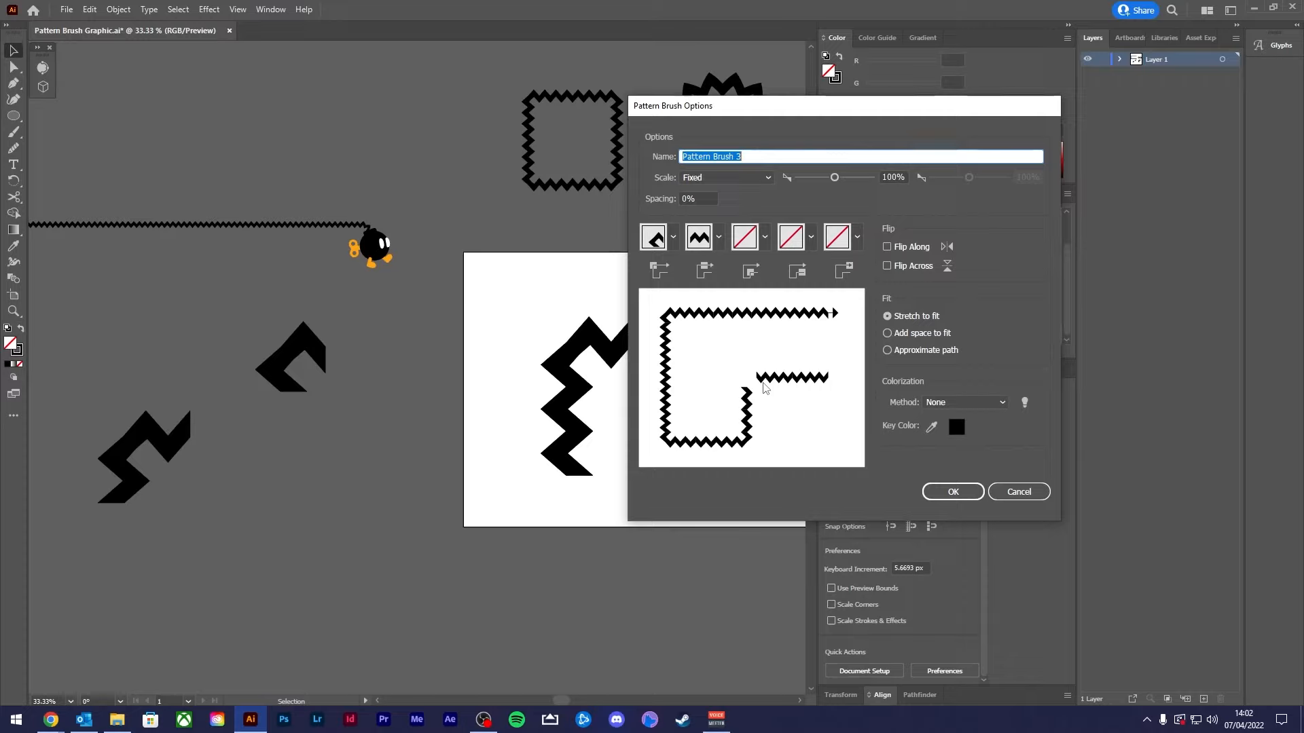
click(1018, 492)
- Move the S-shaped inner corner zigzag with its square onto the artboard, beside the corner and side tiles
mouse_move(214, 414)
mouse_down()
mouse_move(81, 539)
mouse_move(17, 555)
mouse_up()
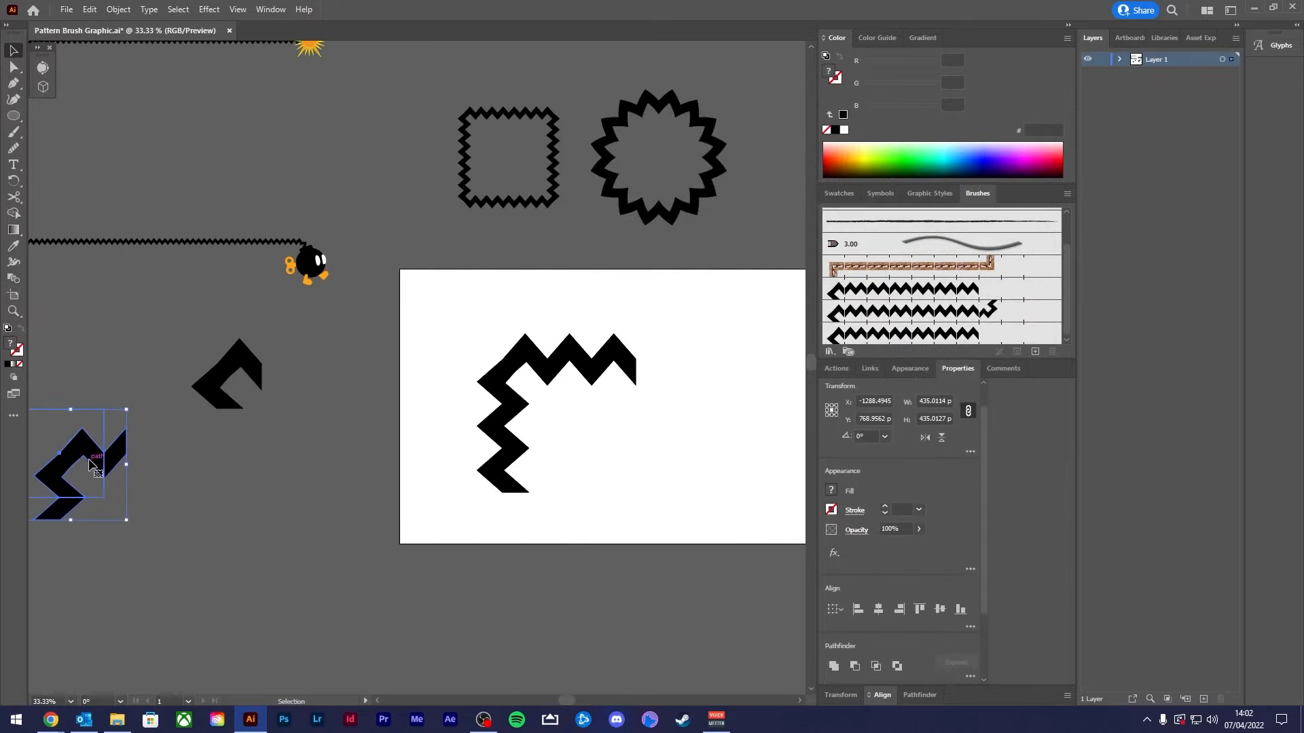
drag(129, 441, 757, 426)
drag(674, 422, 498, 422)
scroll(497, 378, up, 2)
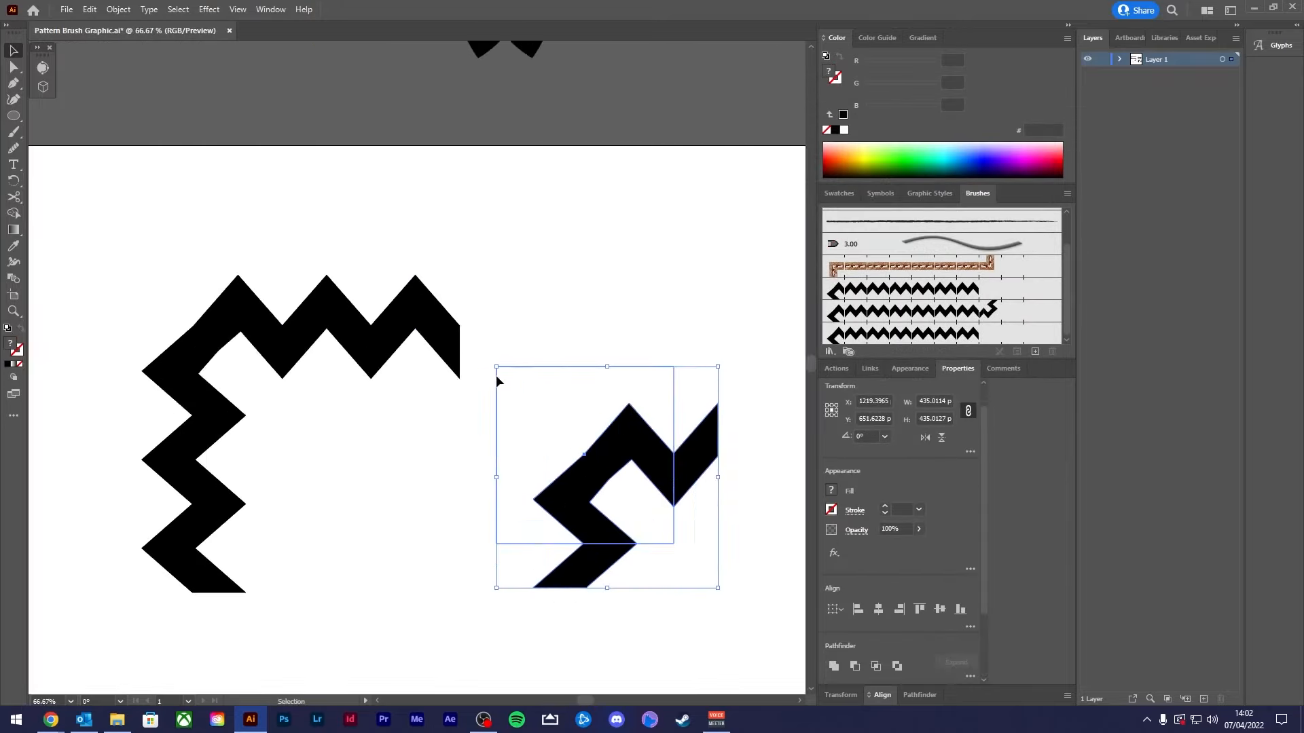
drag(496, 378, 365, 352)
click(474, 308)
click(261, 306)
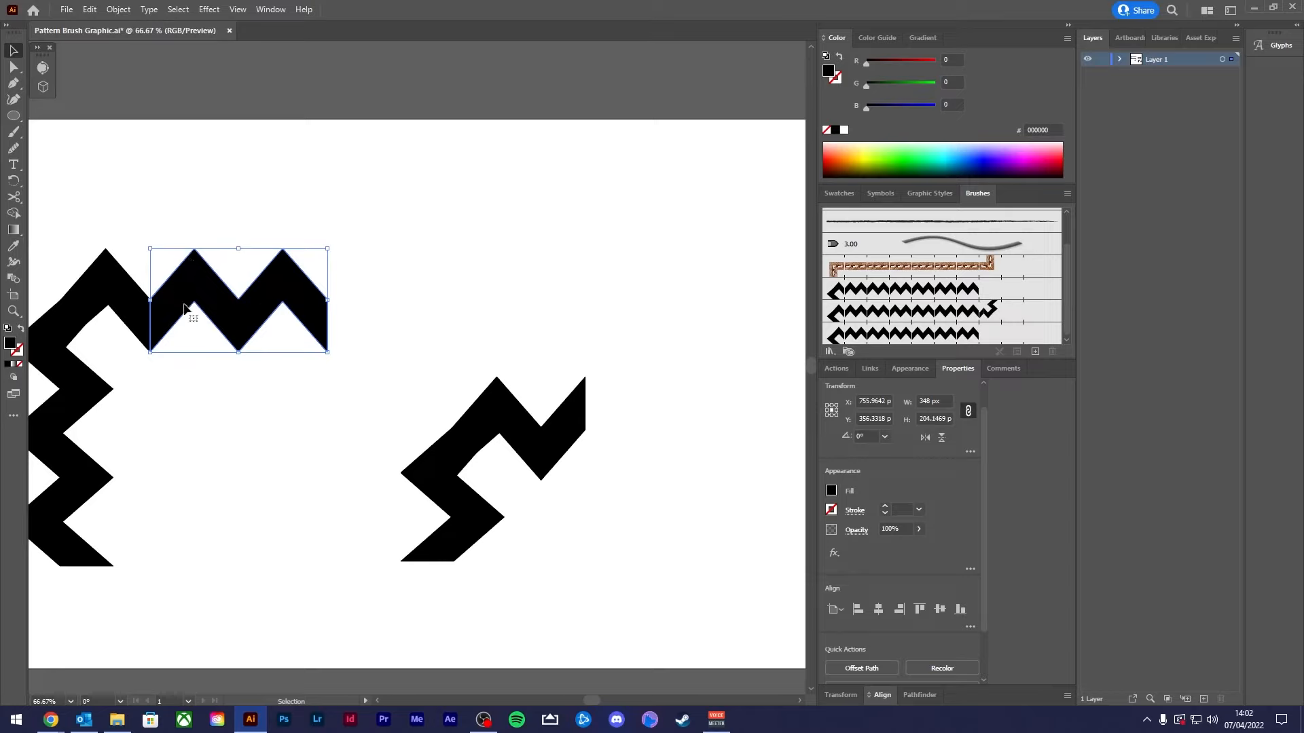
click(483, 366)
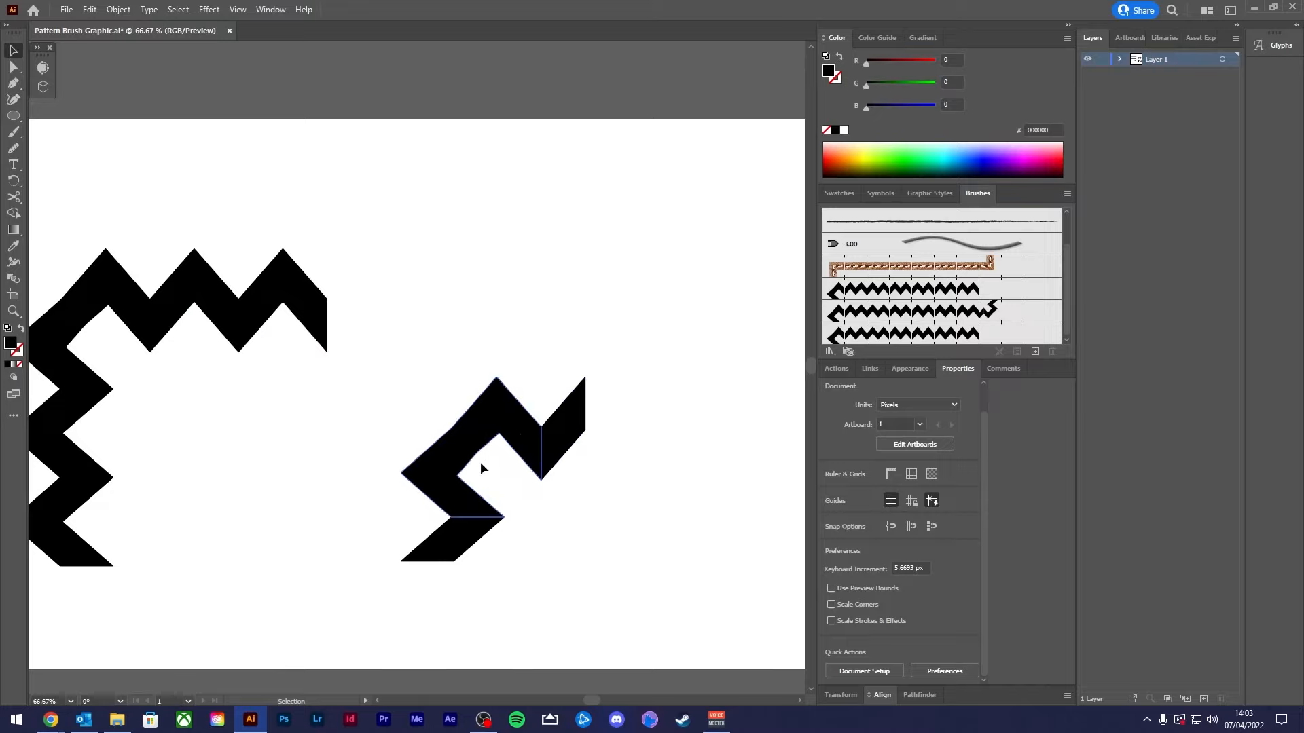
- Add the S-shaped zigzag with its square as the inner corner tile of Pattern Brush 3, with the Tints colorization method
drag(644, 345, 422, 569)
drag(533, 449, 440, 485)
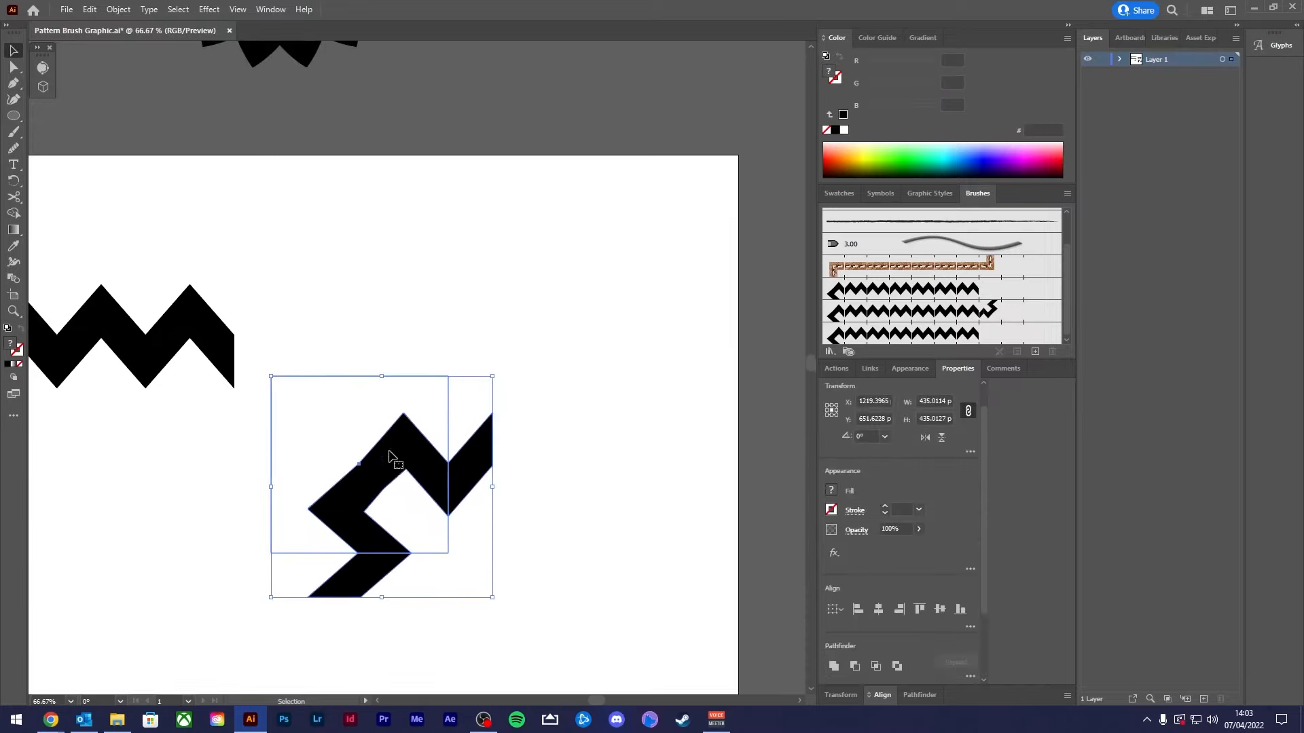
key(a)
drag(442, 358, 415, 397)
key(v)
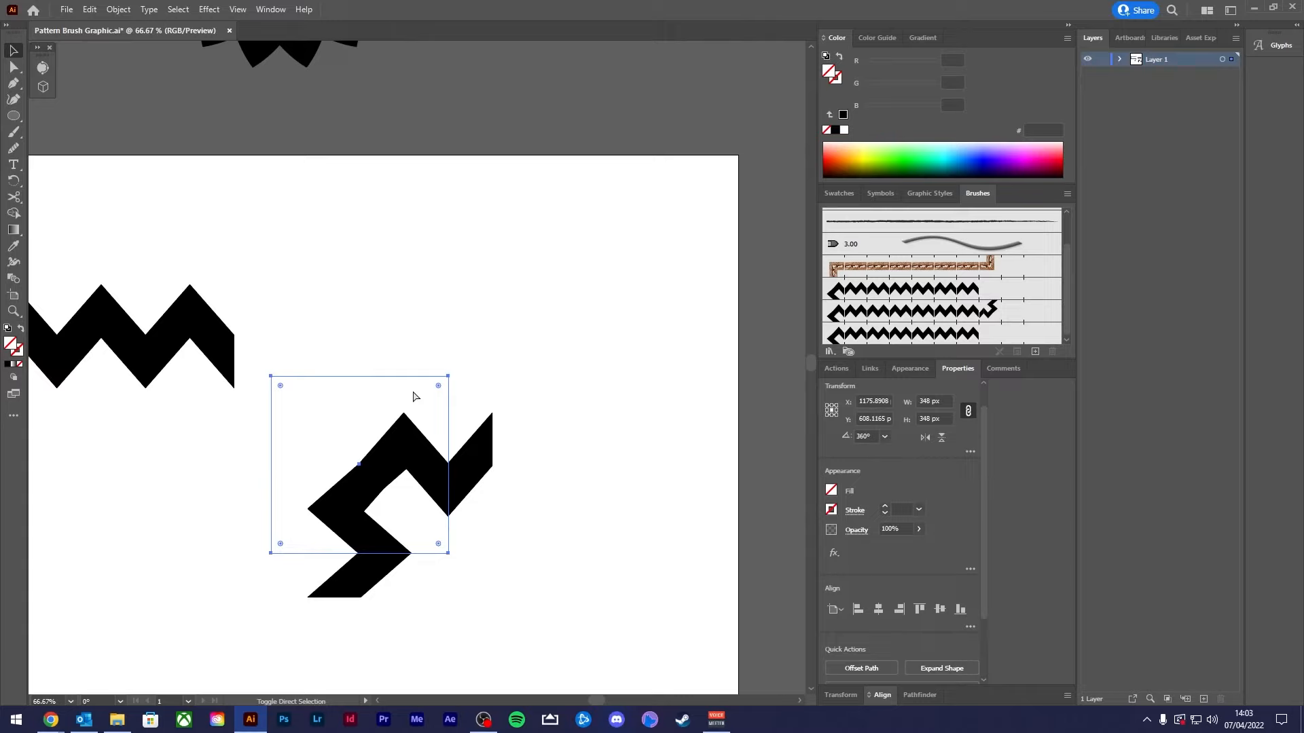
mouse_move(352, 338)
mouse_down()
mouse_move(455, 554)
mouse_move(460, 509)
mouse_move(996, 334)
mouse_up()
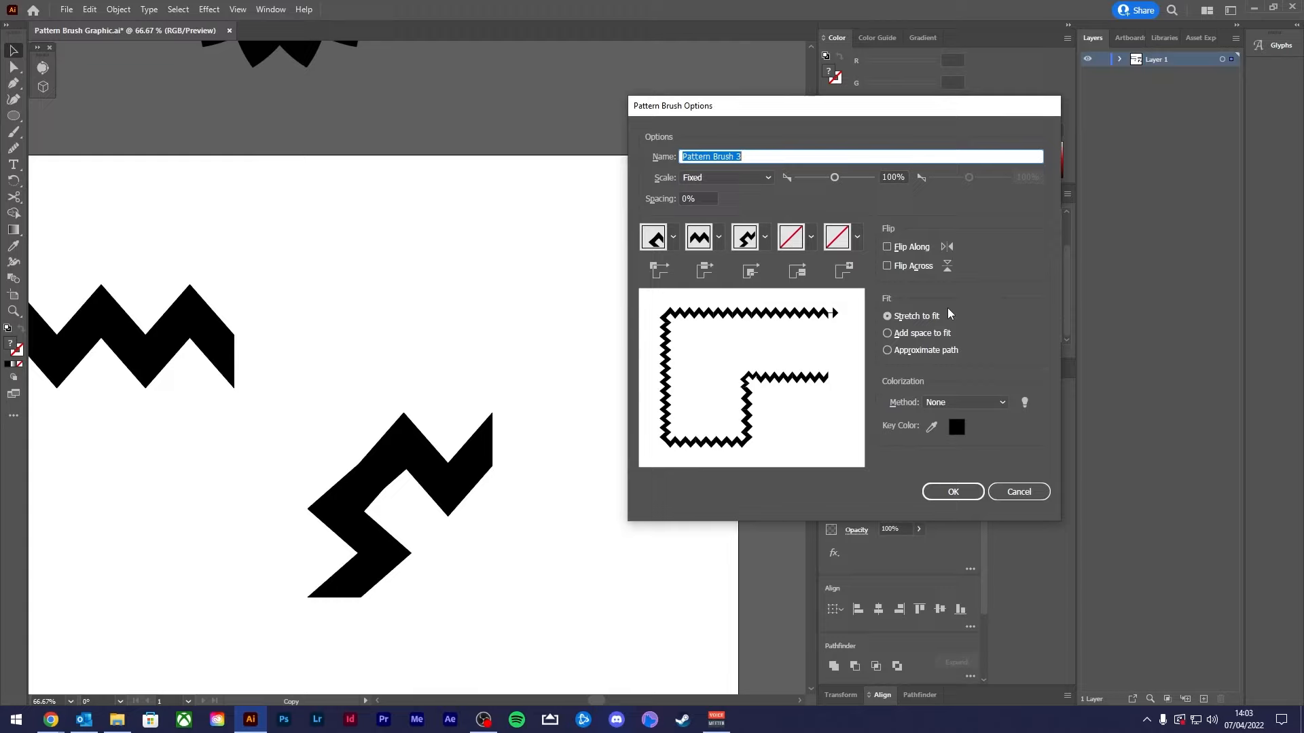
click(971, 401)
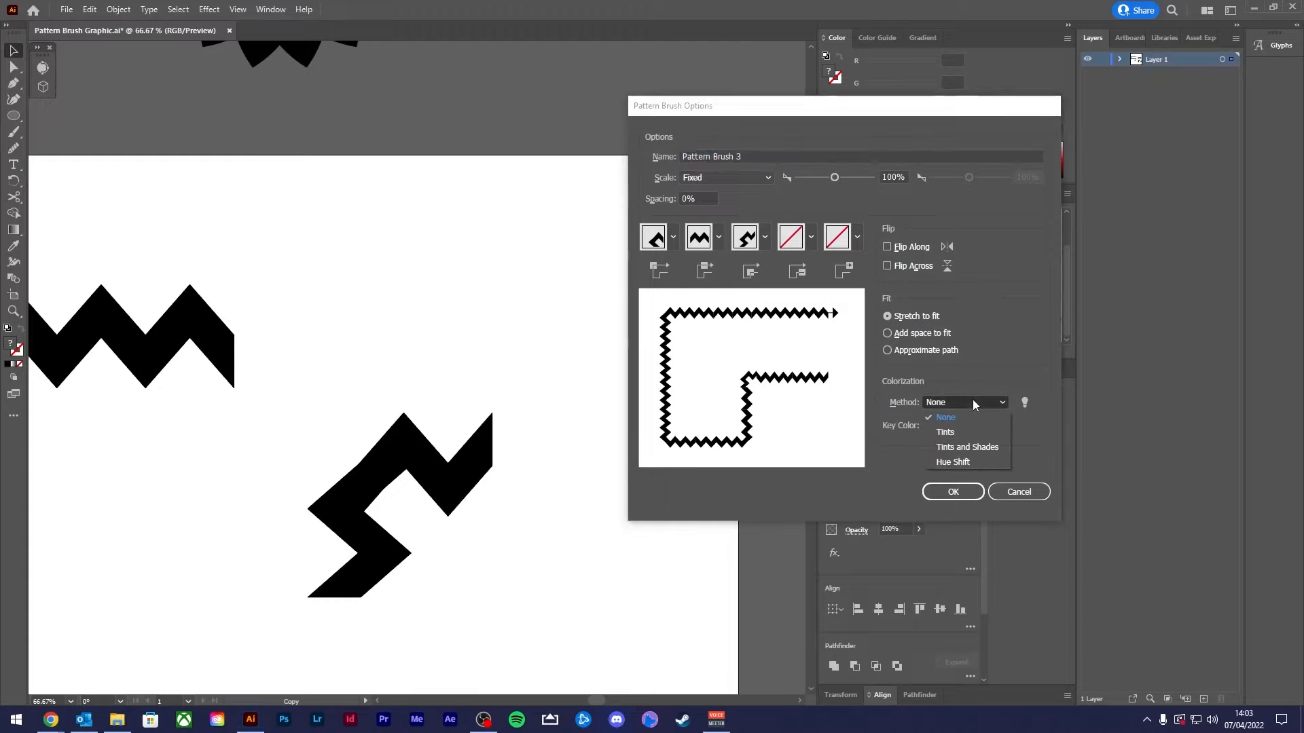
click(979, 436)
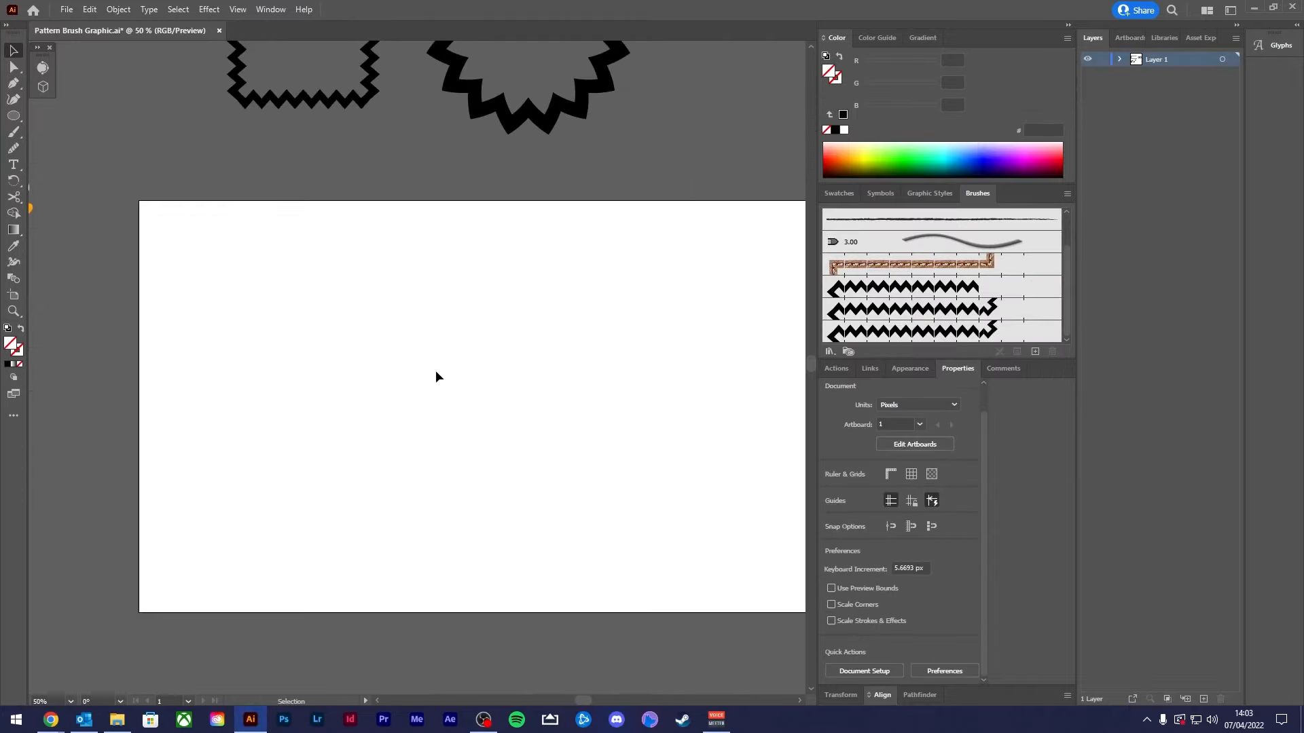
- Draw a square about 700 px wide on the empty artboard and apply the finished zigzag pattern brush to it
key(m)
drag(217, 253, 485, 521)
click(871, 331)
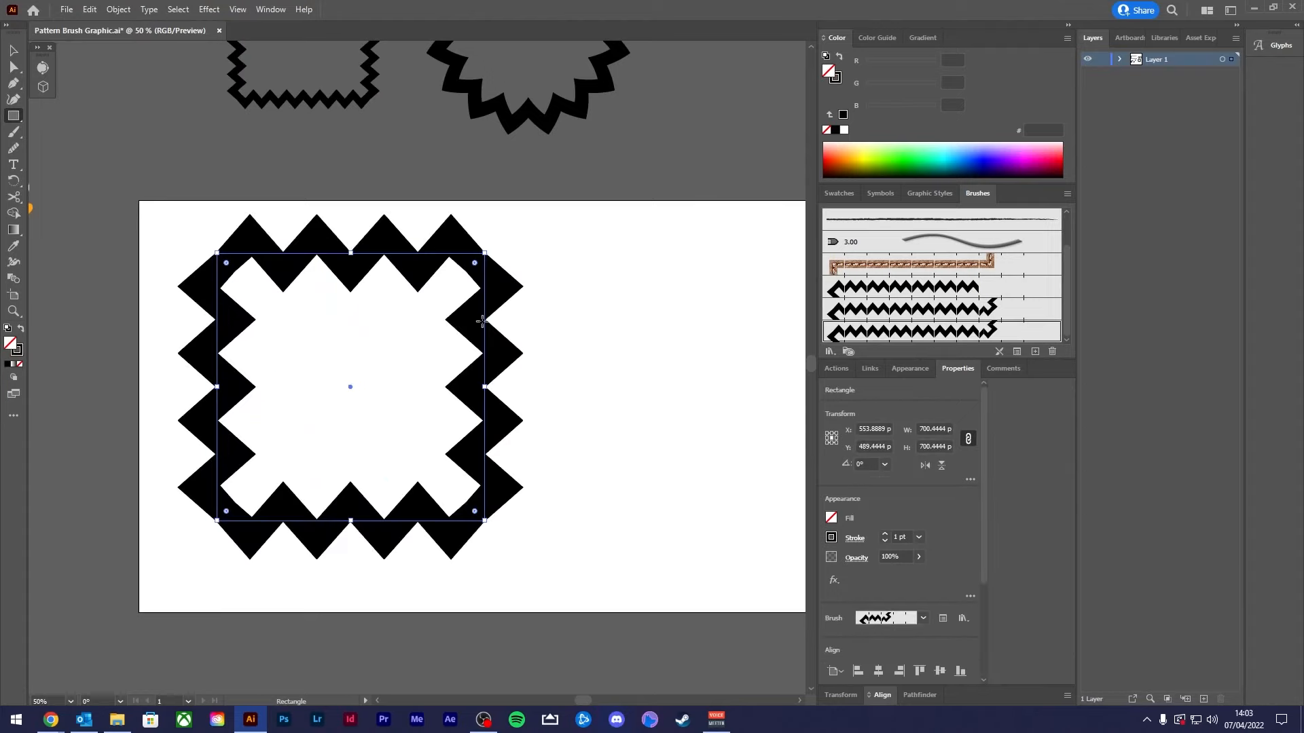
- Move the zigzag-bordered square to about X 1000 px, Y 540 px, near the centre of the artboard
key(v)
mouse_move(509, 373)
mouse_down()
mouse_move(656, 415)
mouse_move(680, 392)
mouse_up()
scroll(679, 393, right, 3)
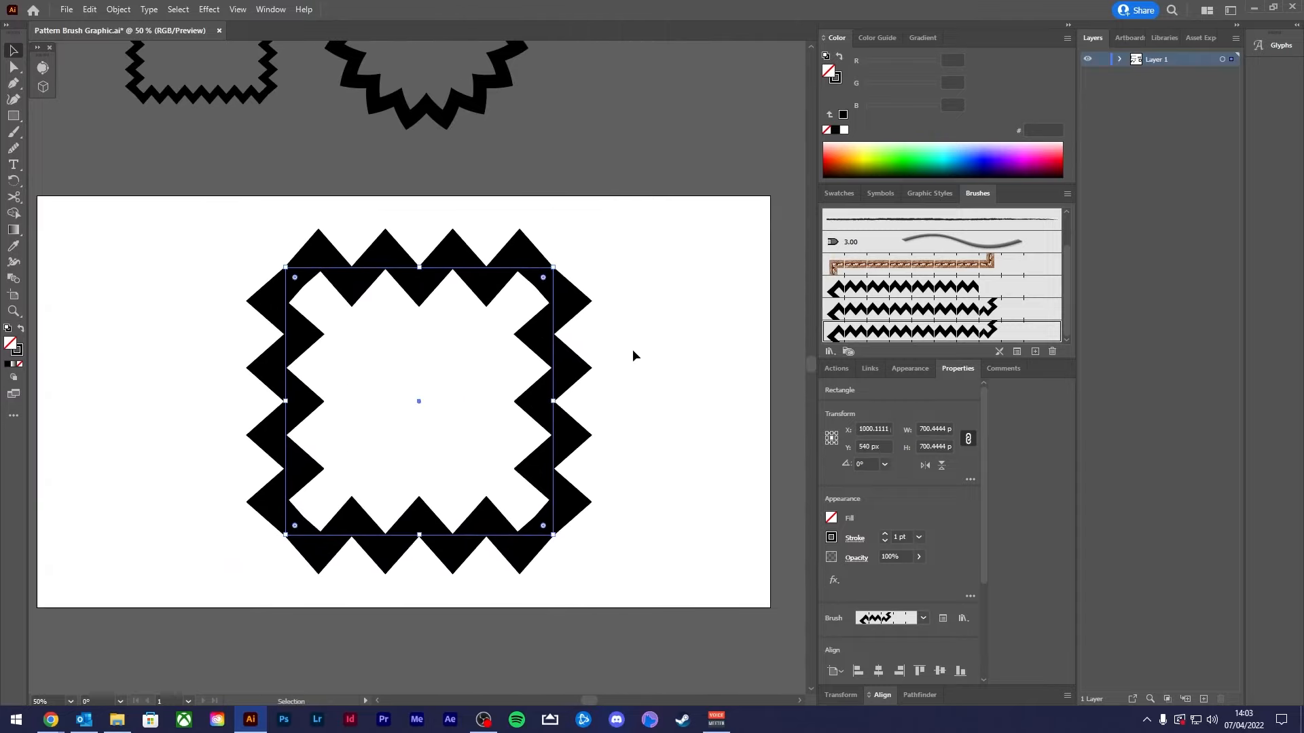
- Move the zigzag-bordered square off the artboard, below and to the left of it
click(633, 349)
alt+scroll(611, 350, down, 1)
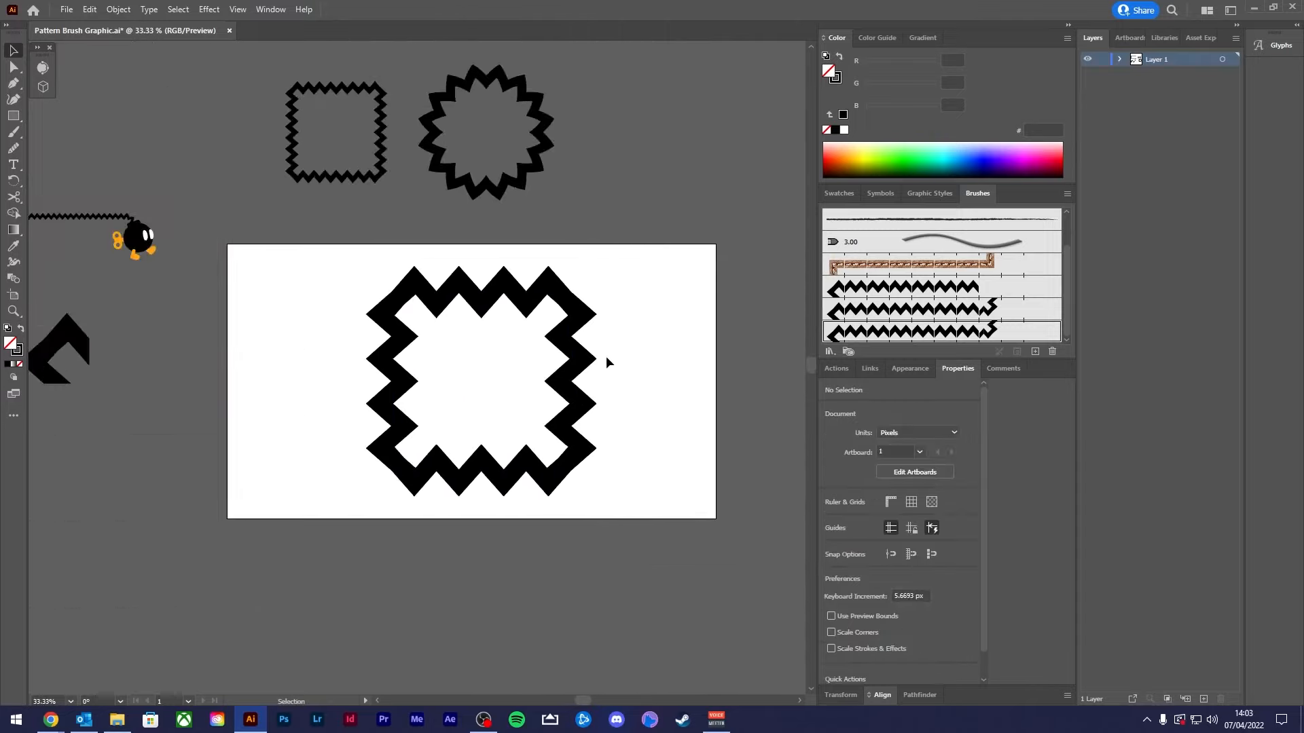
scroll(606, 356, up, 1)
click(573, 373)
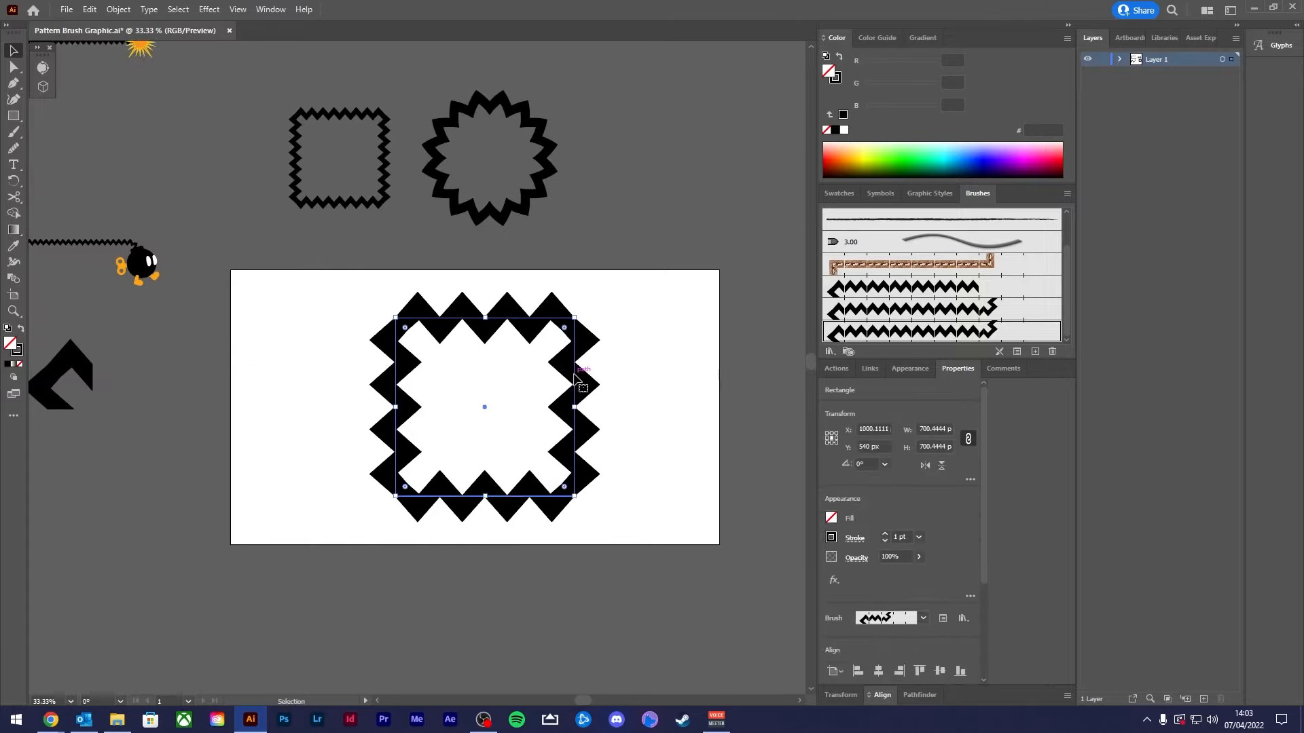
drag(573, 374, 147, 553)
click(439, 374)
- Draw a circle about 464 px in diameter on the empty artboard and apply the Pattern Brush 3 zigzag to it
alt+scroll(440, 375, up, 2)
key(l)
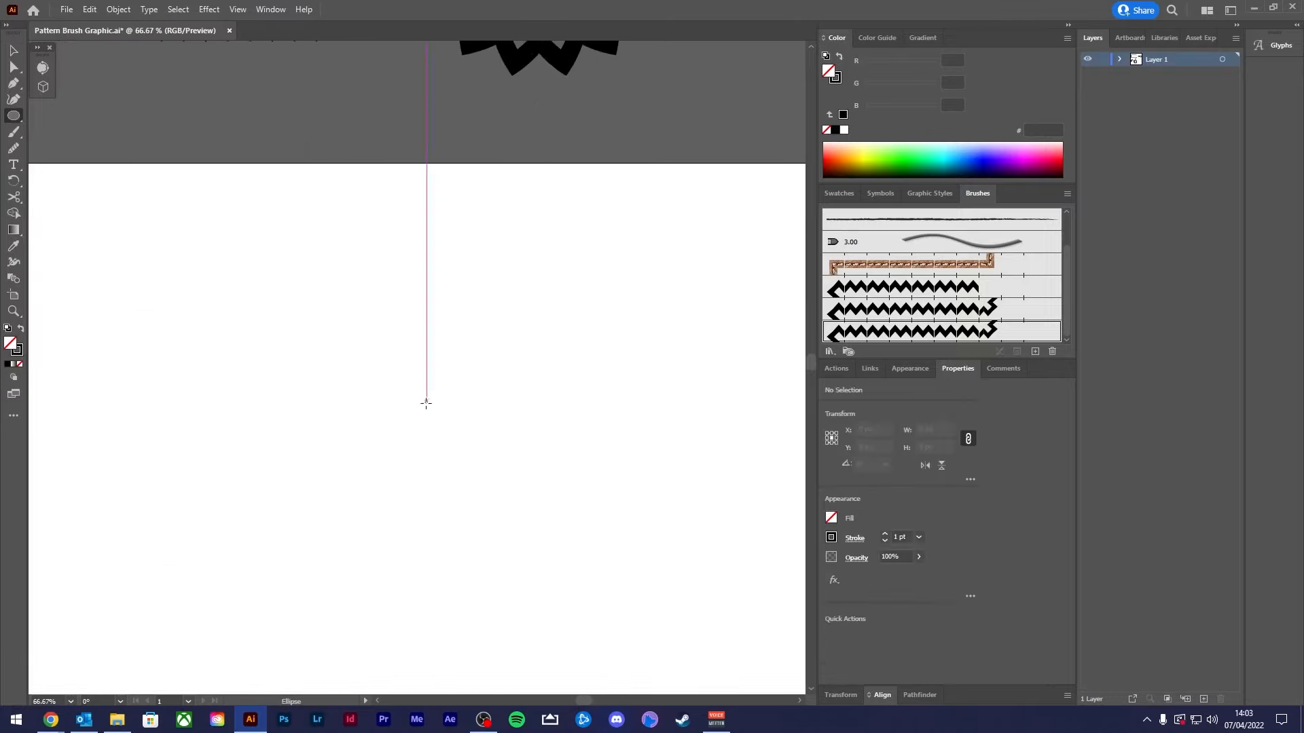
drag(412, 382, 531, 476)
click(922, 333)
key(v)
alt+scroll(573, 364, down, 2)
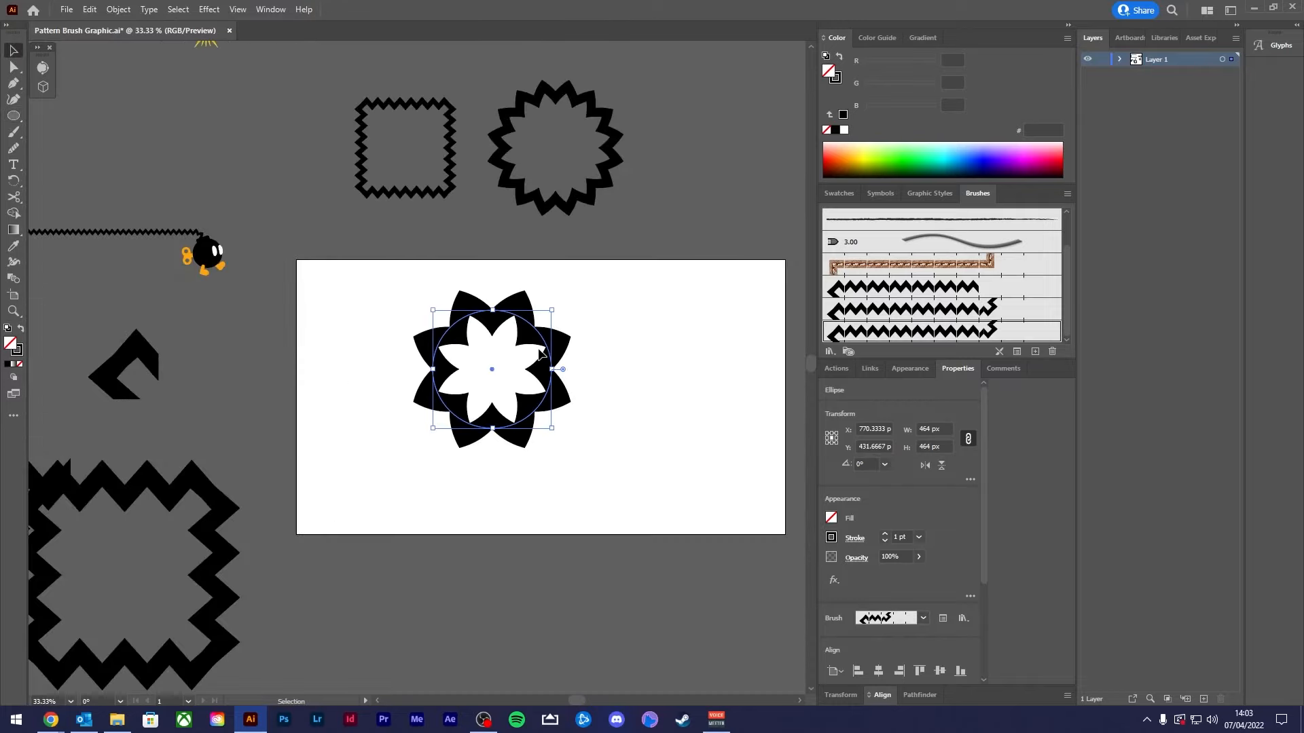
alt+scroll(584, 397, down, 1)
click(629, 395)
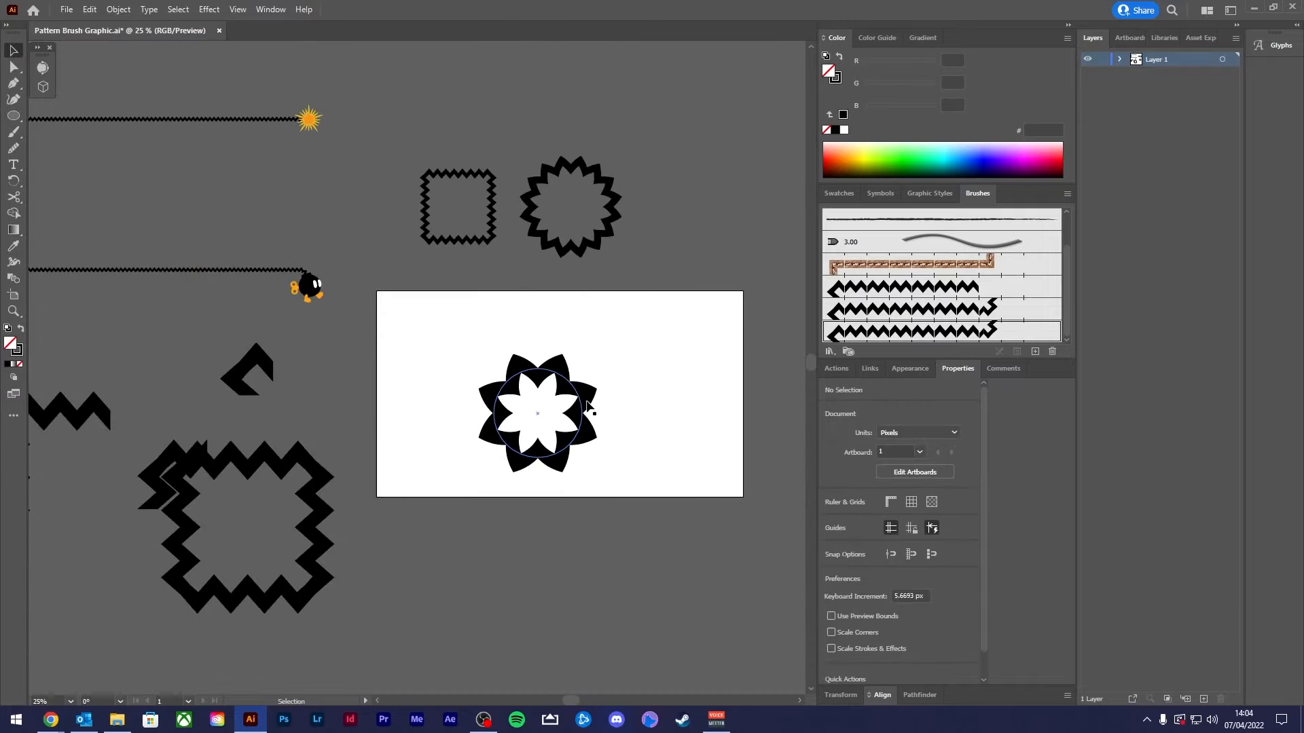
- Move the zigzag circle off the artboard beside the large zigzag-bordered square and delete both shapes
drag(583, 405, 448, 598)
shift+click(323, 551)
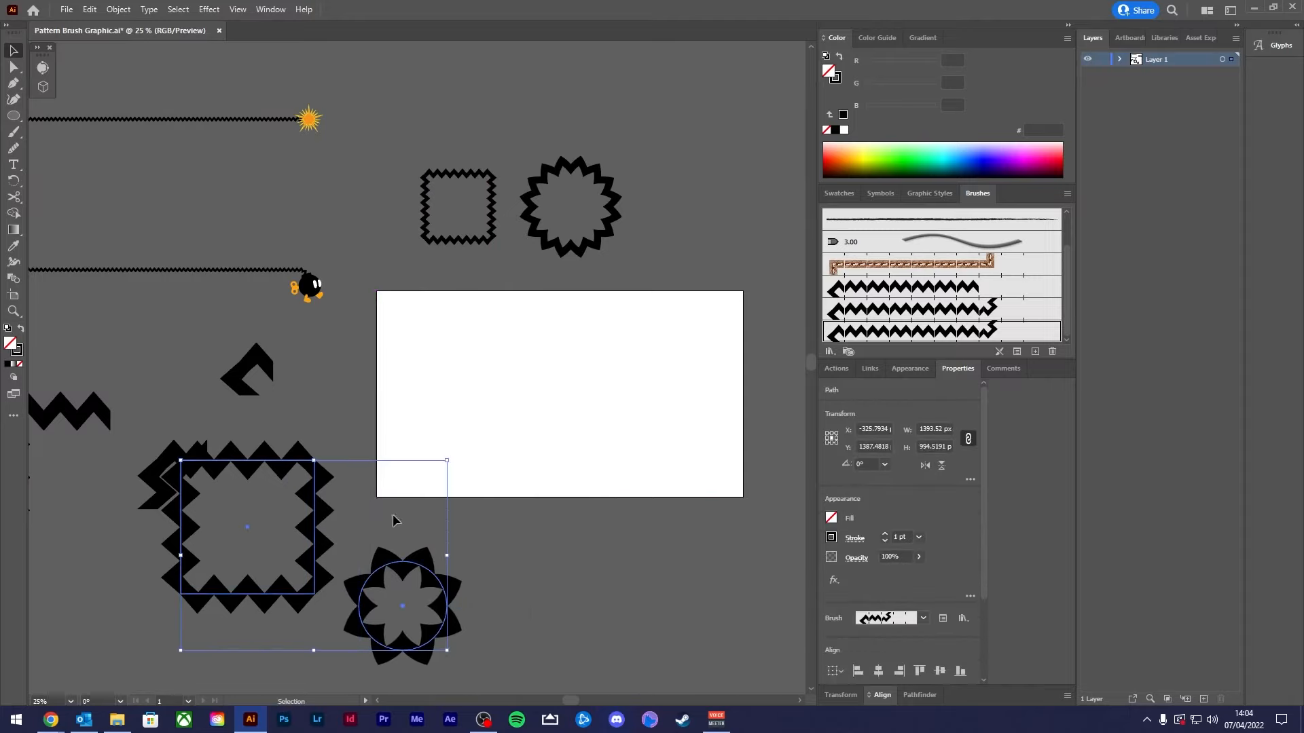
key(Delete)
- Move the complete zigzag fuse artwork, with its spark and bomb, onto the empty artboard
drag(475, 397, 628, 424)
drag(498, 131, 129, 327)
drag(351, 315, 244, 325)
drag(348, 325, 755, 517)
drag(697, 474, 559, 422)
scroll(569, 415, up, 1)
click(569, 414)
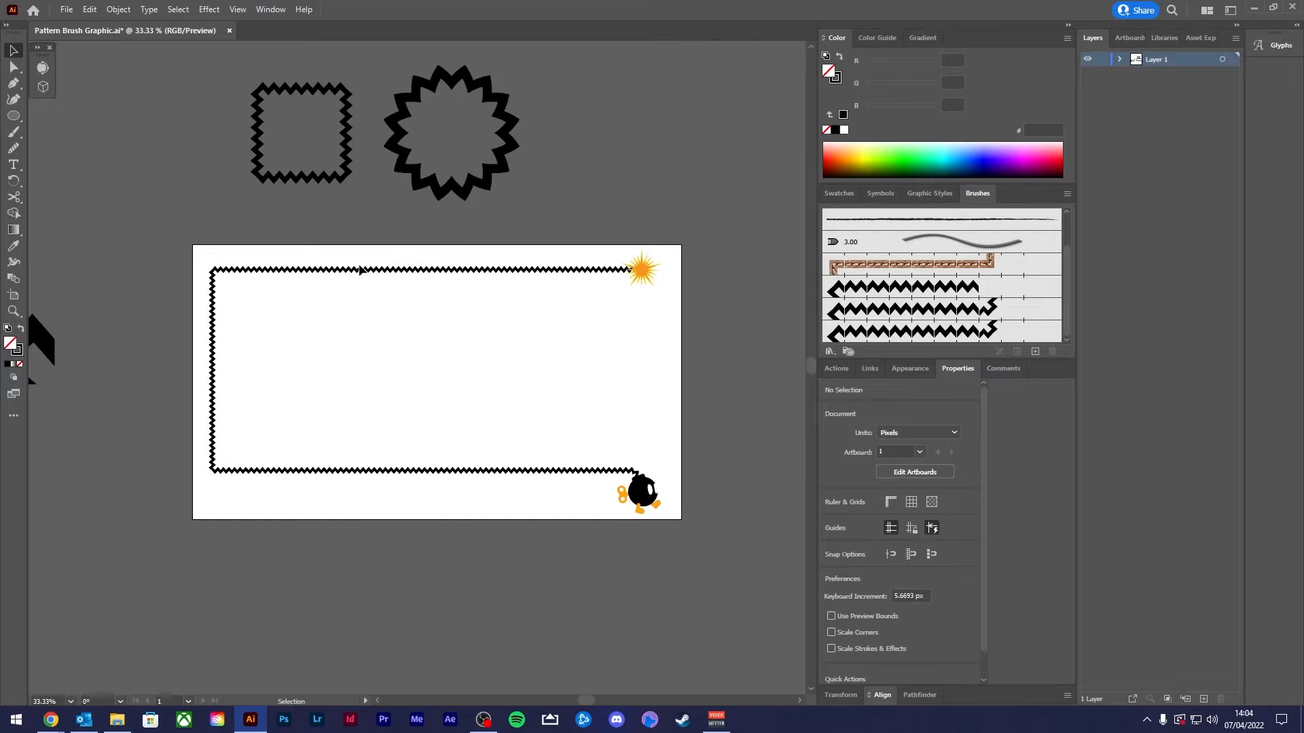
scroll(540, 385, up, 1)
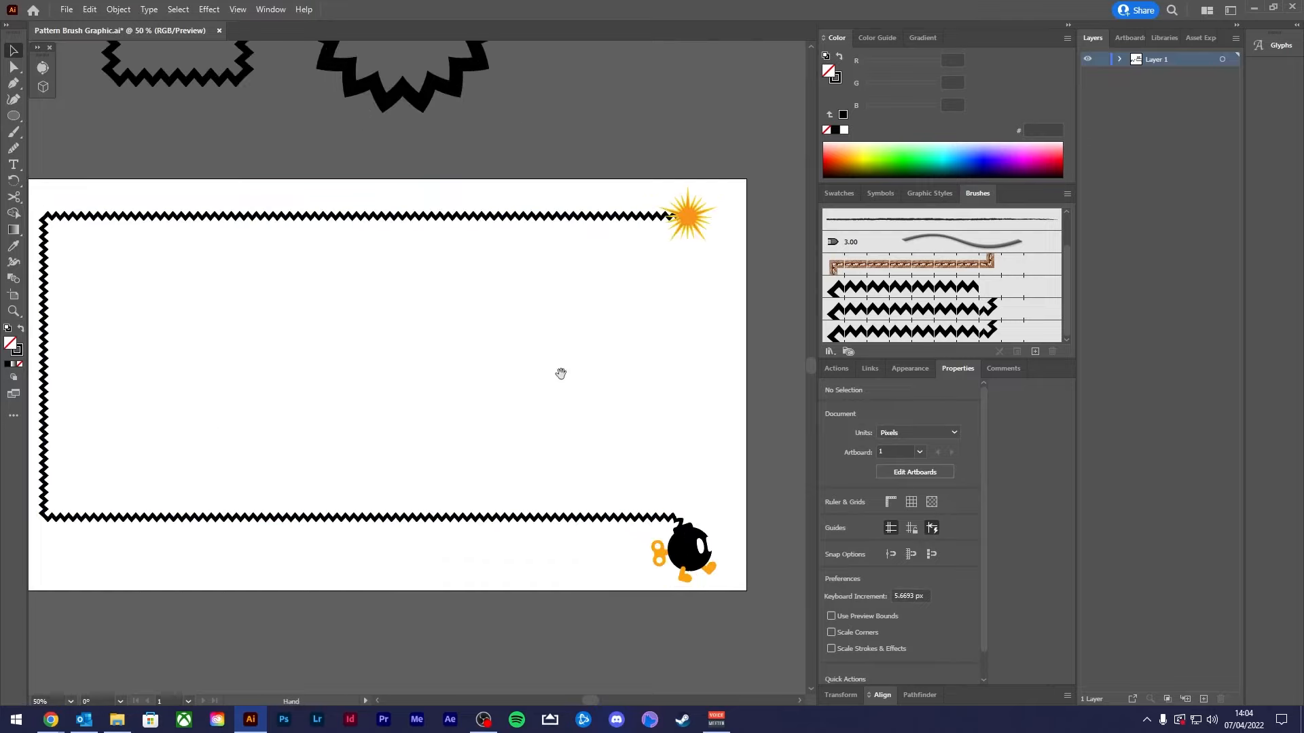
drag(562, 373, 587, 355)
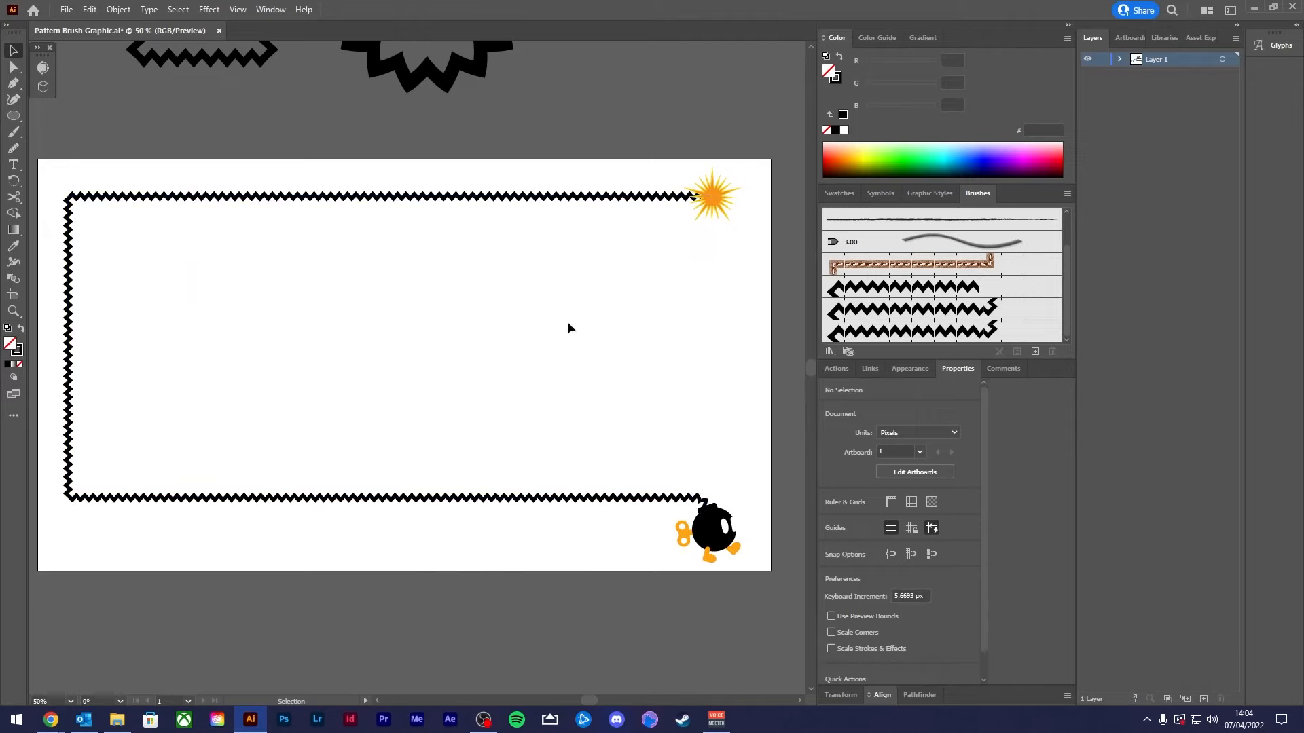
drag(582, 303, 614, 303)
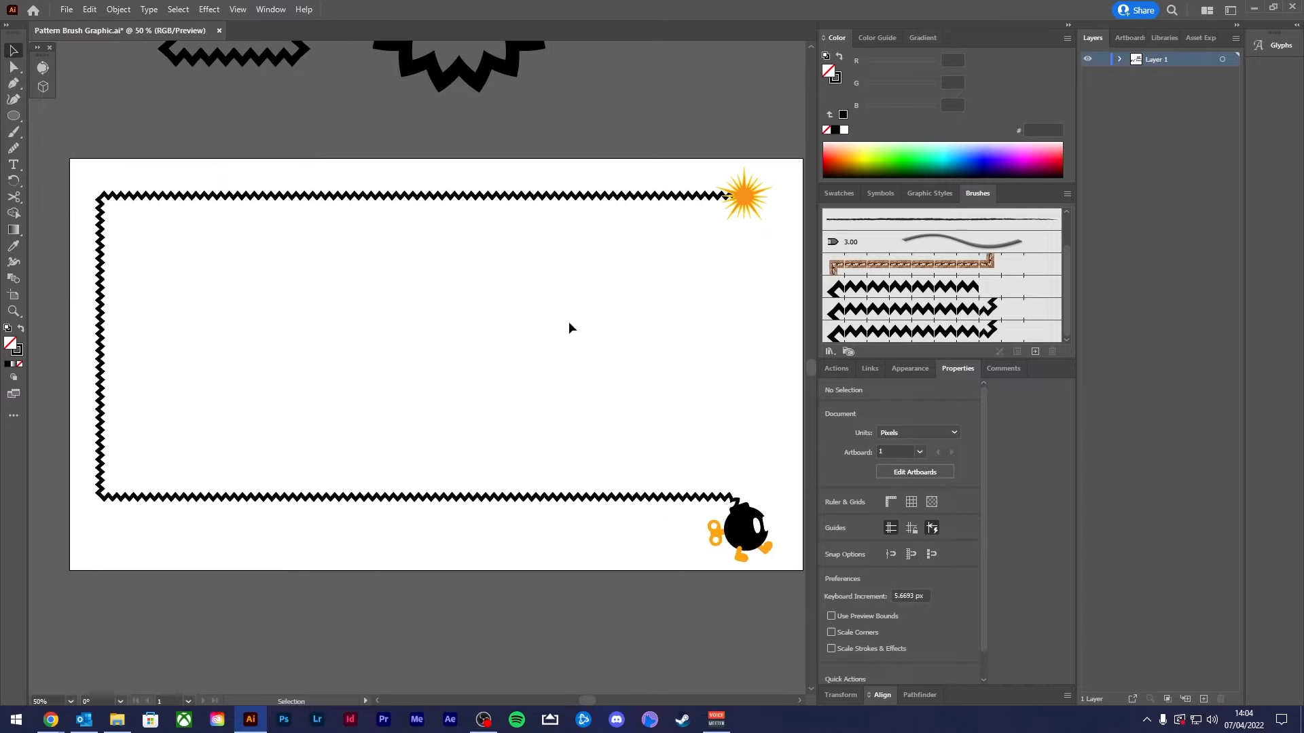
drag(641, 372, 546, 300)
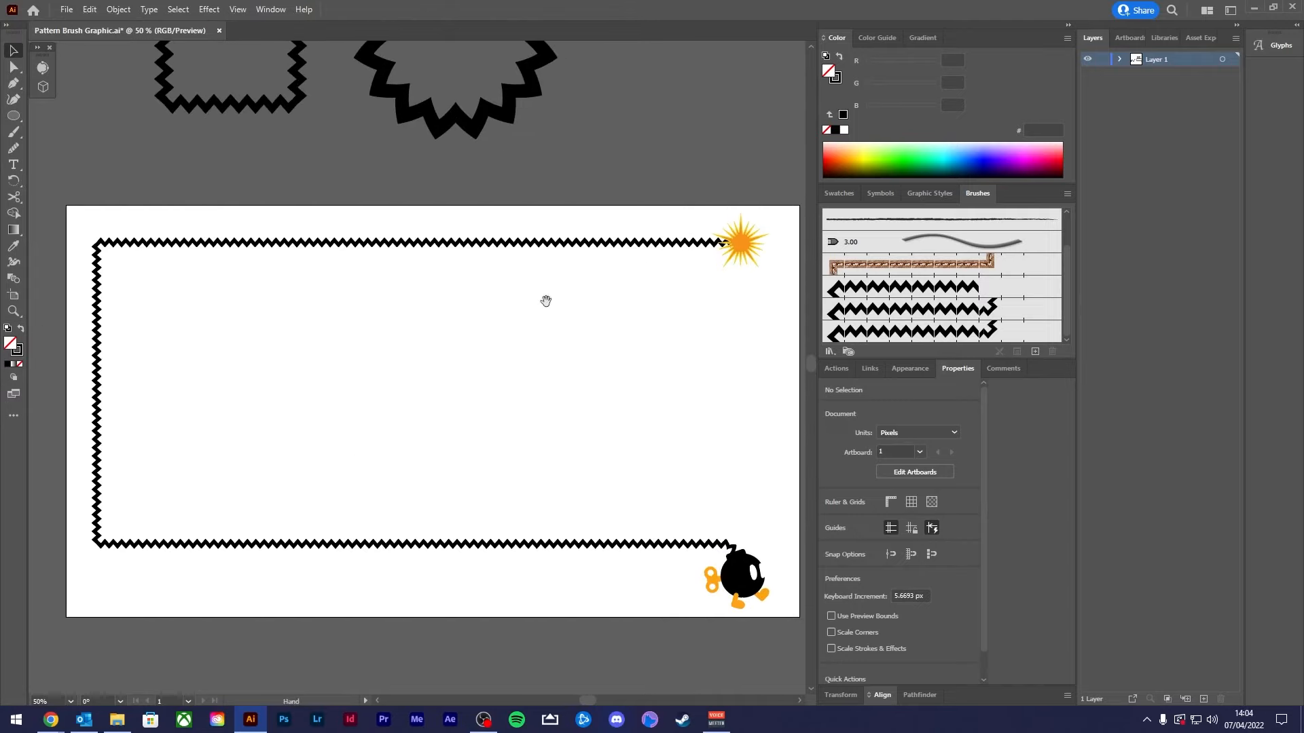
mouse_move(655, 355)
mouse_down()
mouse_move(608, 320)
mouse_move(669, 334)
mouse_up()
- Set the stroke colour of the zigzag fuse path to red (FF0000)
key(ctrl+z)
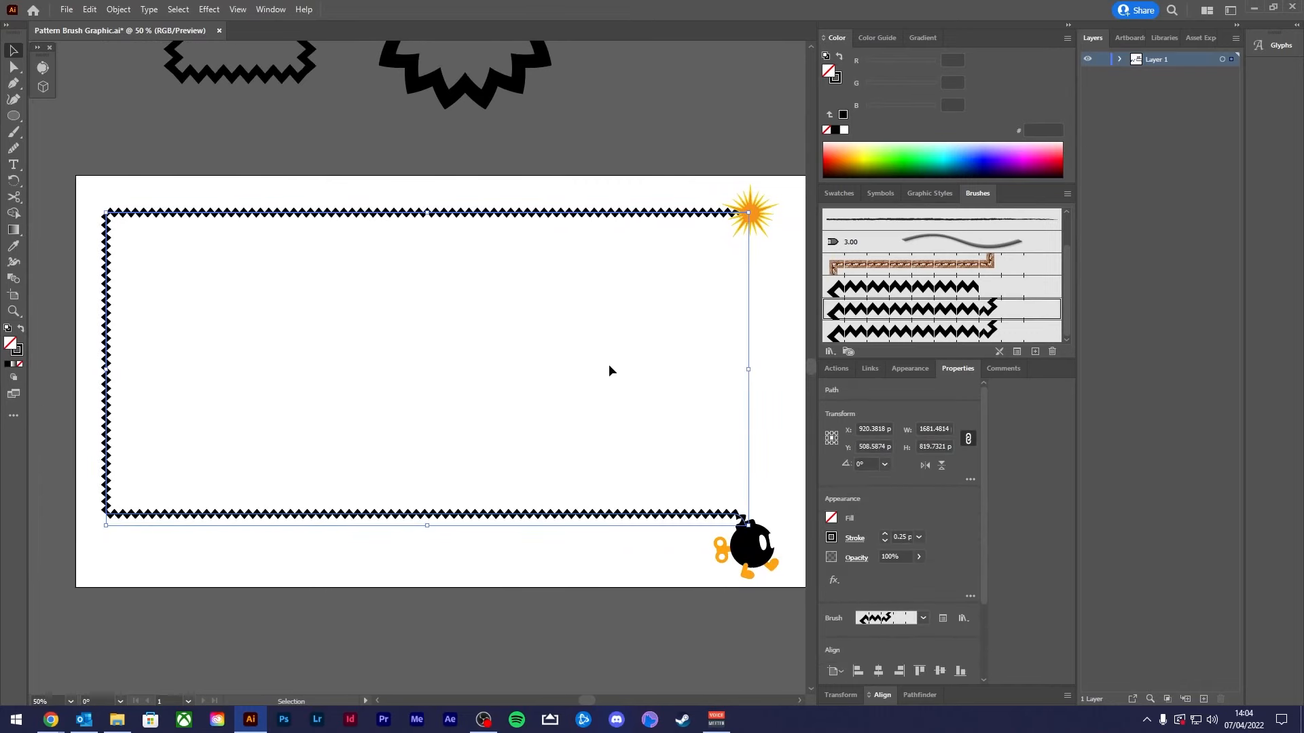
click(19, 352)
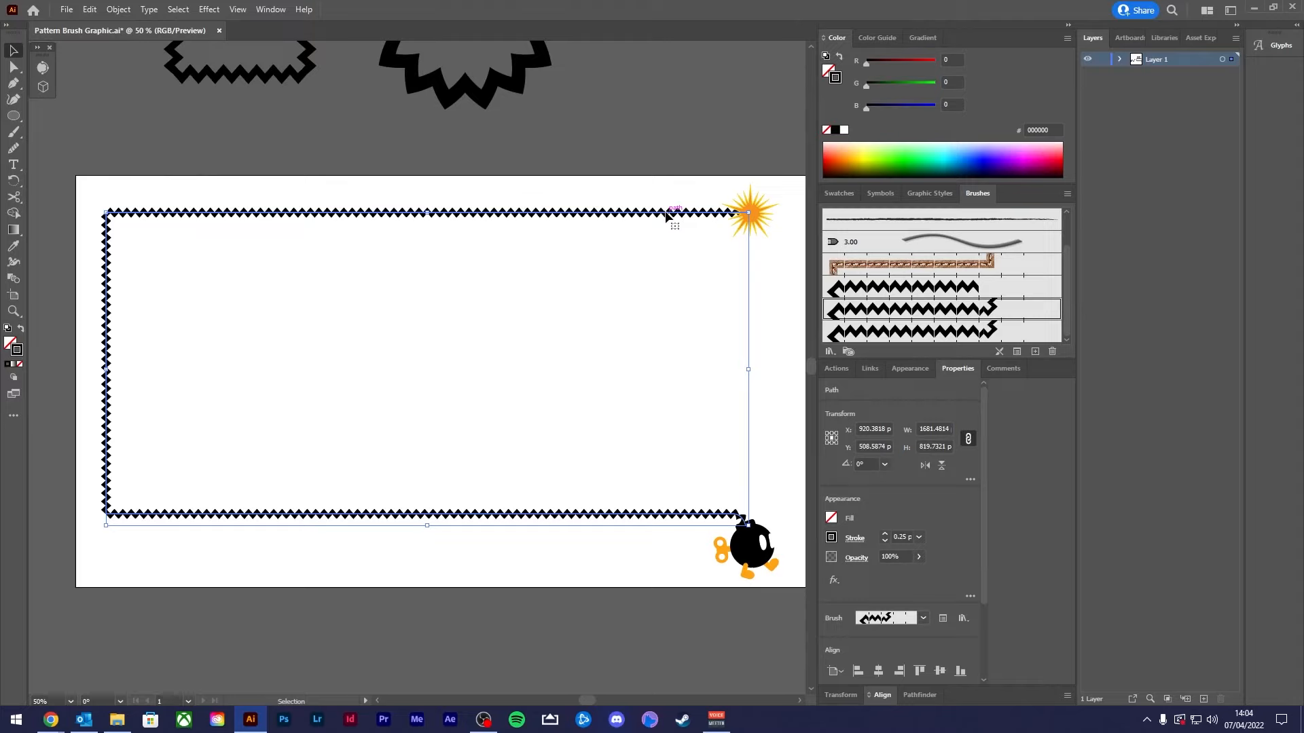
click(839, 193)
click(864, 236)
click(703, 168)
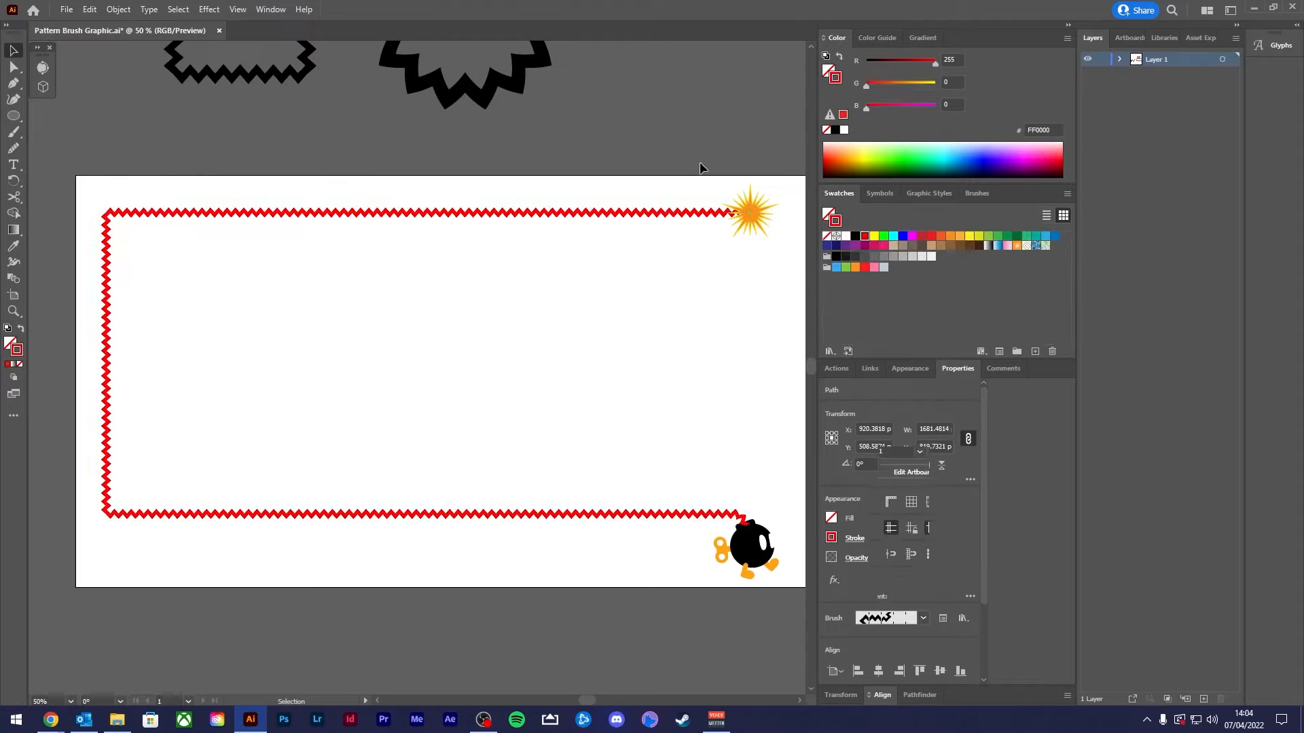
- Set the colorization method of Pattern Brush 2 to None and apply the change to the existing strokes
click(766, 224)
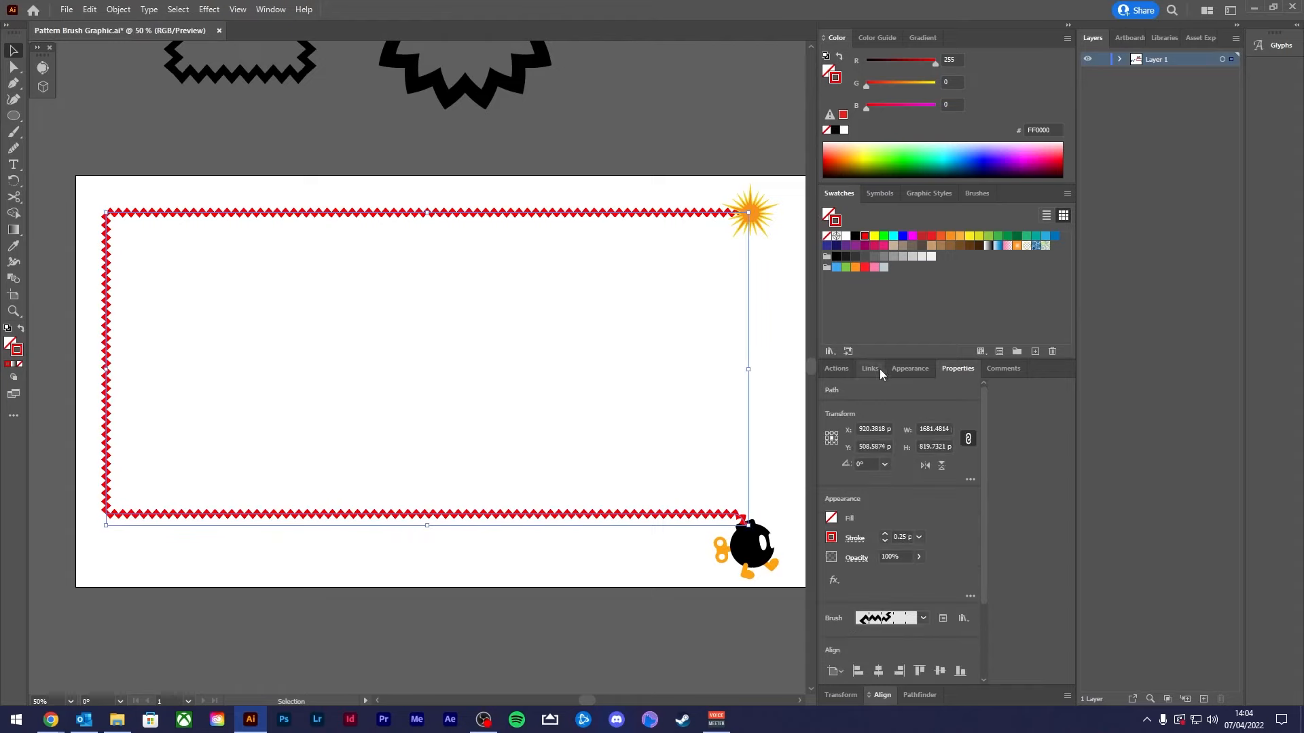
click(959, 194)
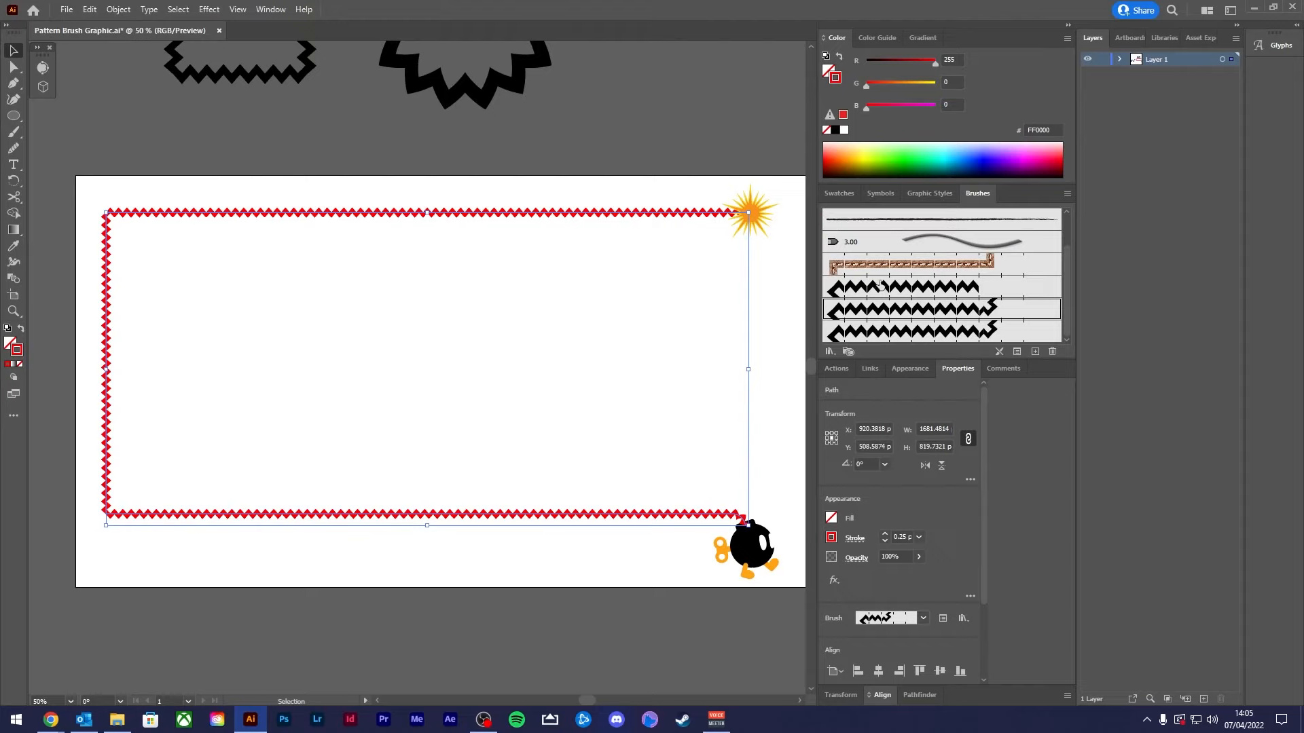
double_click(930, 316)
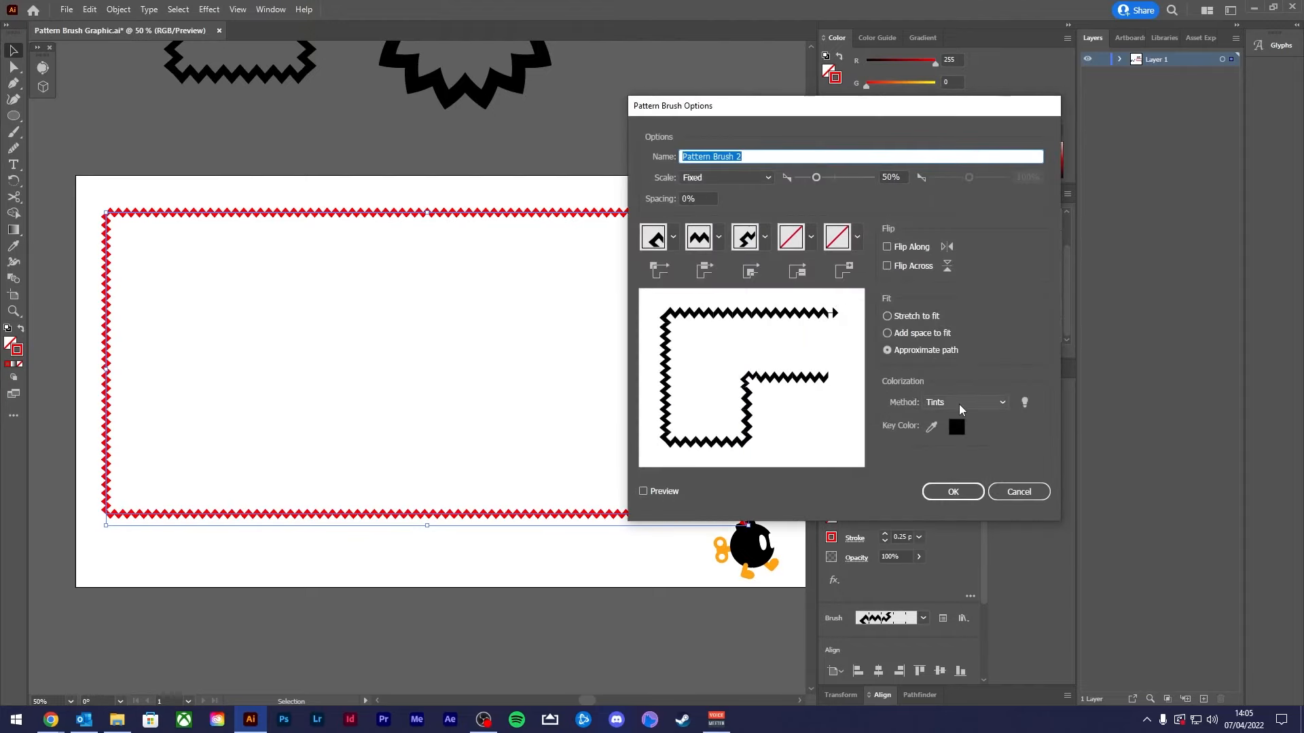
click(959, 403)
click(956, 416)
click(953, 491)
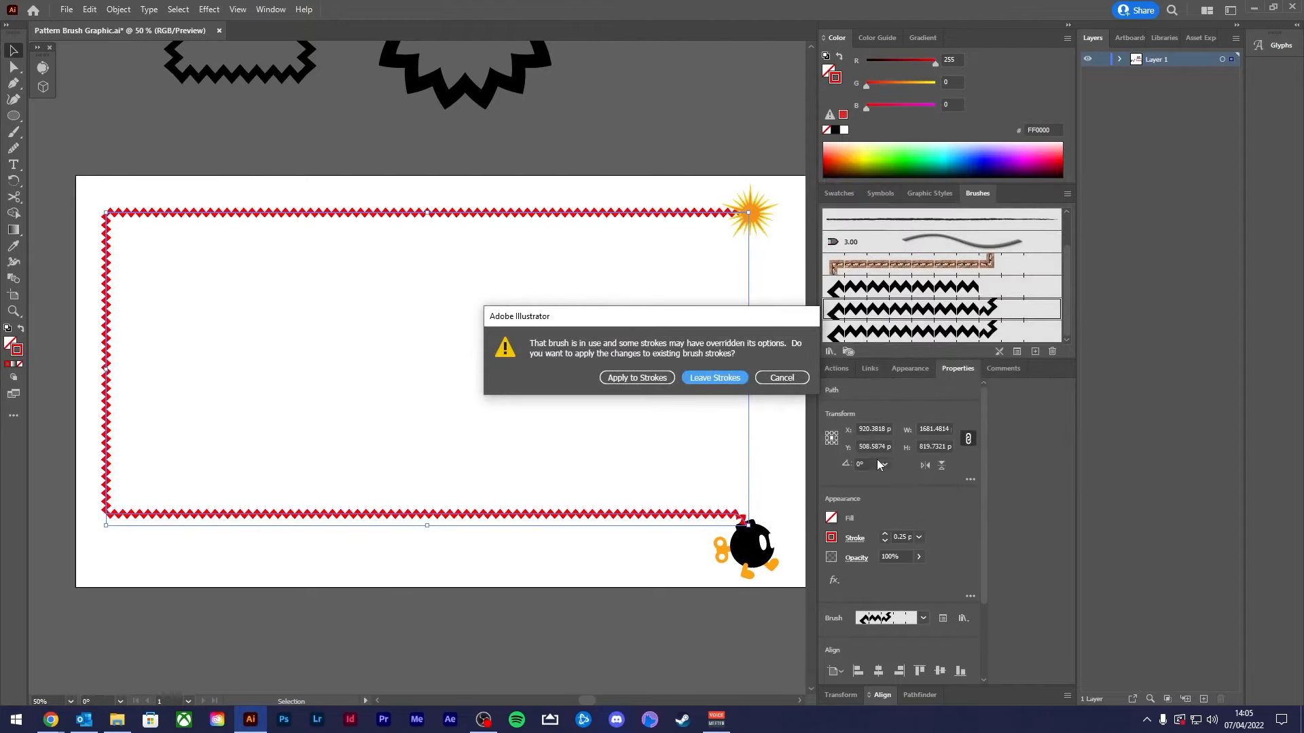
click(654, 383)
click(586, 213)
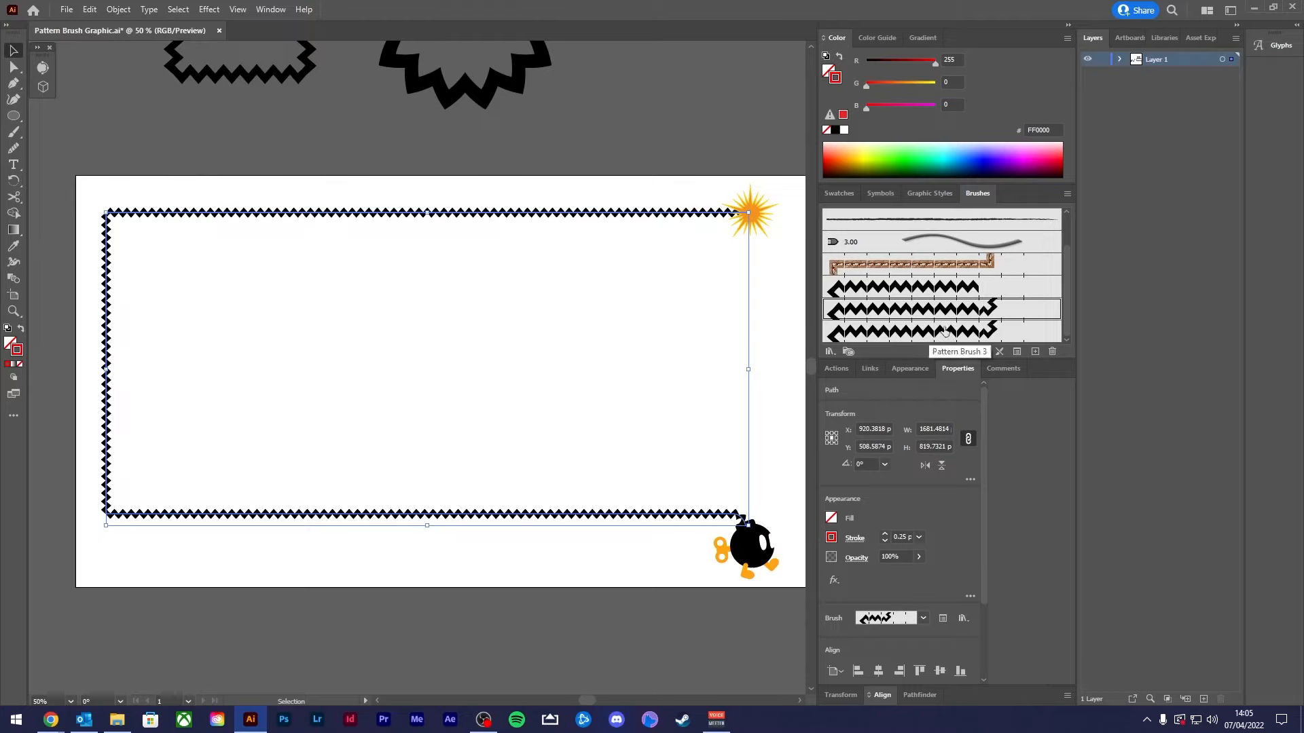
- Set the colorization method of Pattern Brush 2 back to Tints and apply it to the existing fuse strokes
double_click(967, 311)
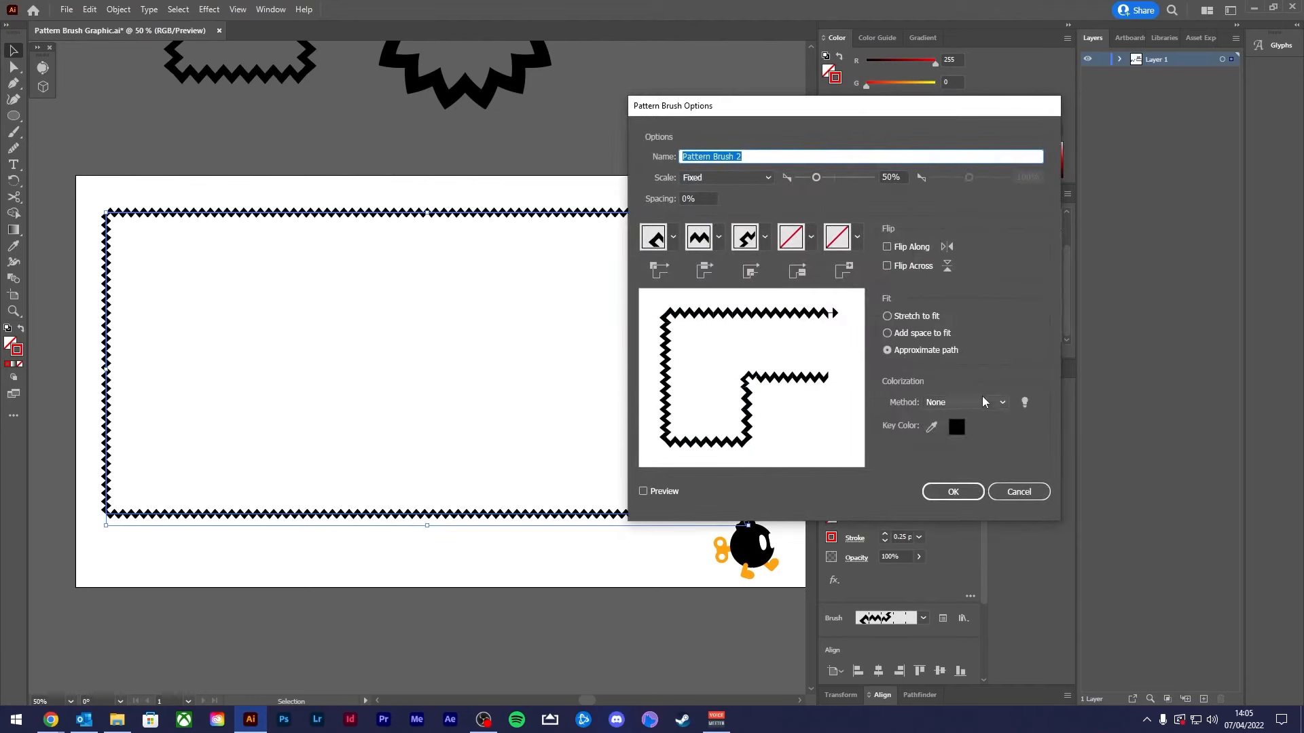
click(964, 402)
click(972, 434)
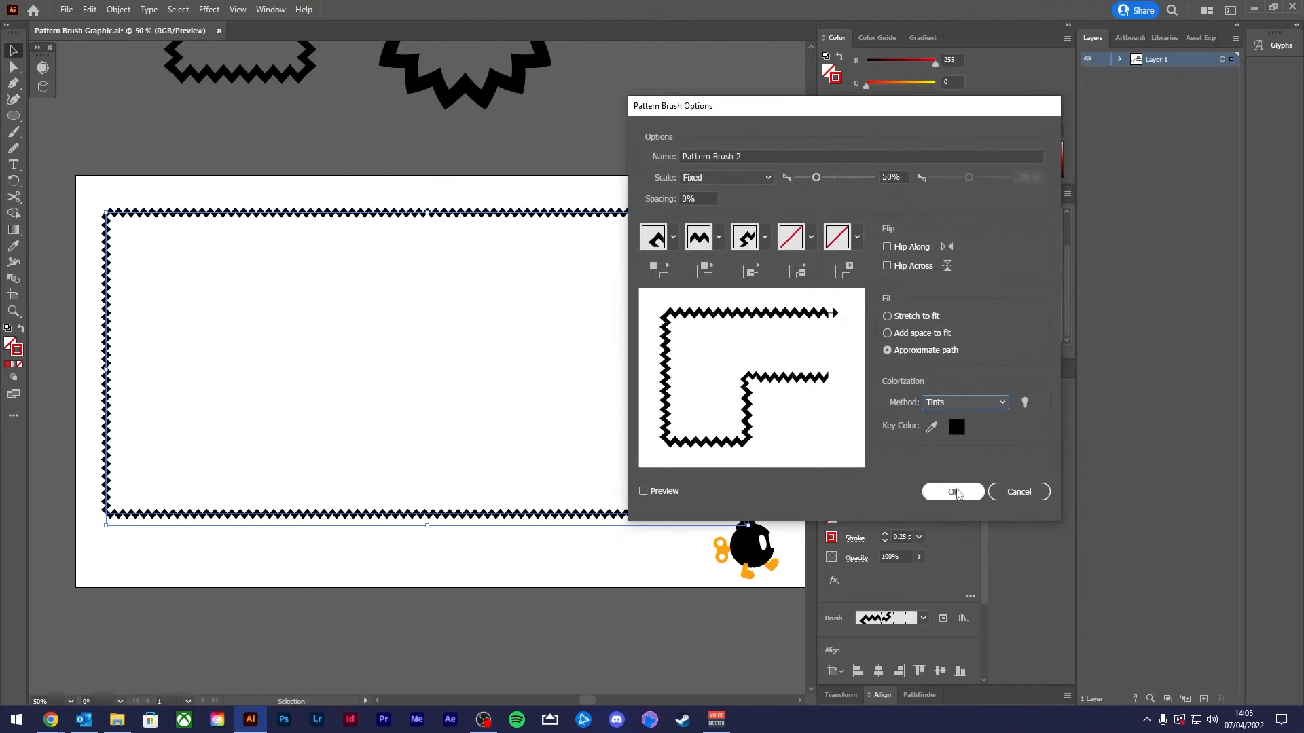
click(958, 492)
click(650, 379)
click(660, 175)
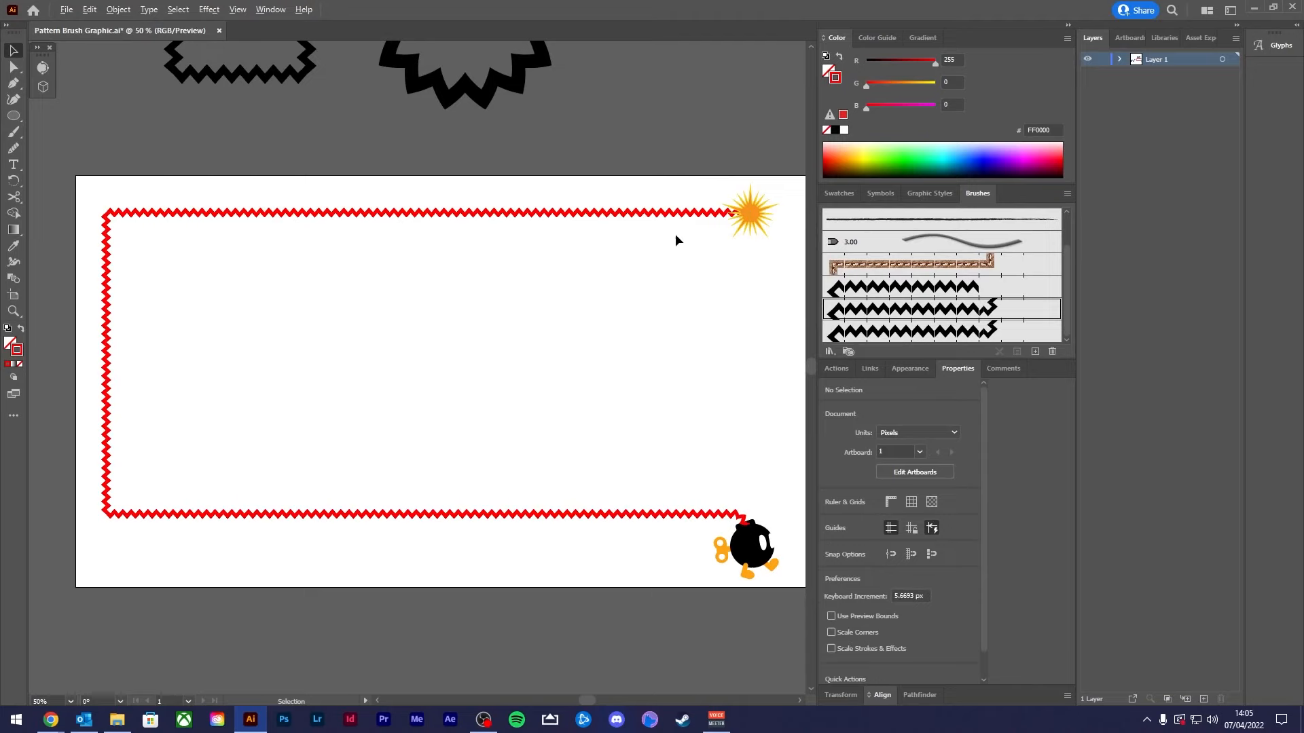
scroll(598, 424, down, 1)
scroll(588, 385, up, 1)
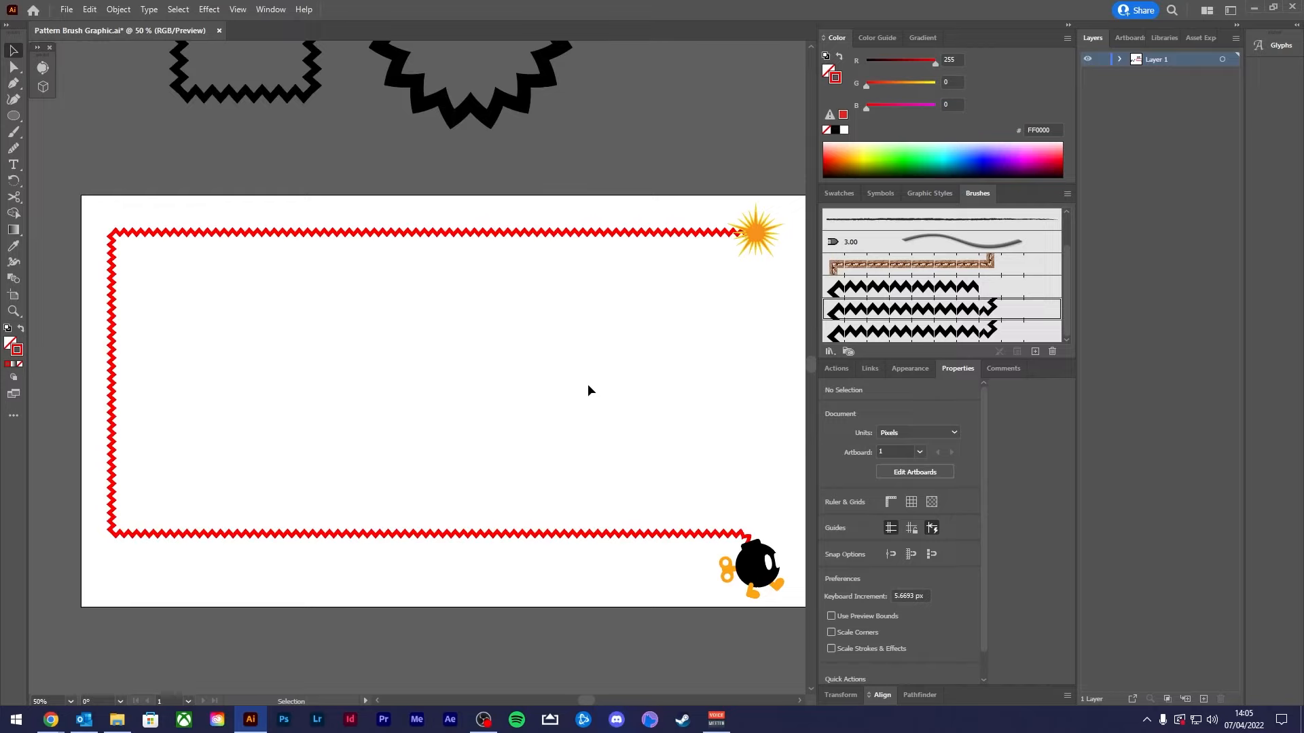
scroll(589, 386, down, 1)
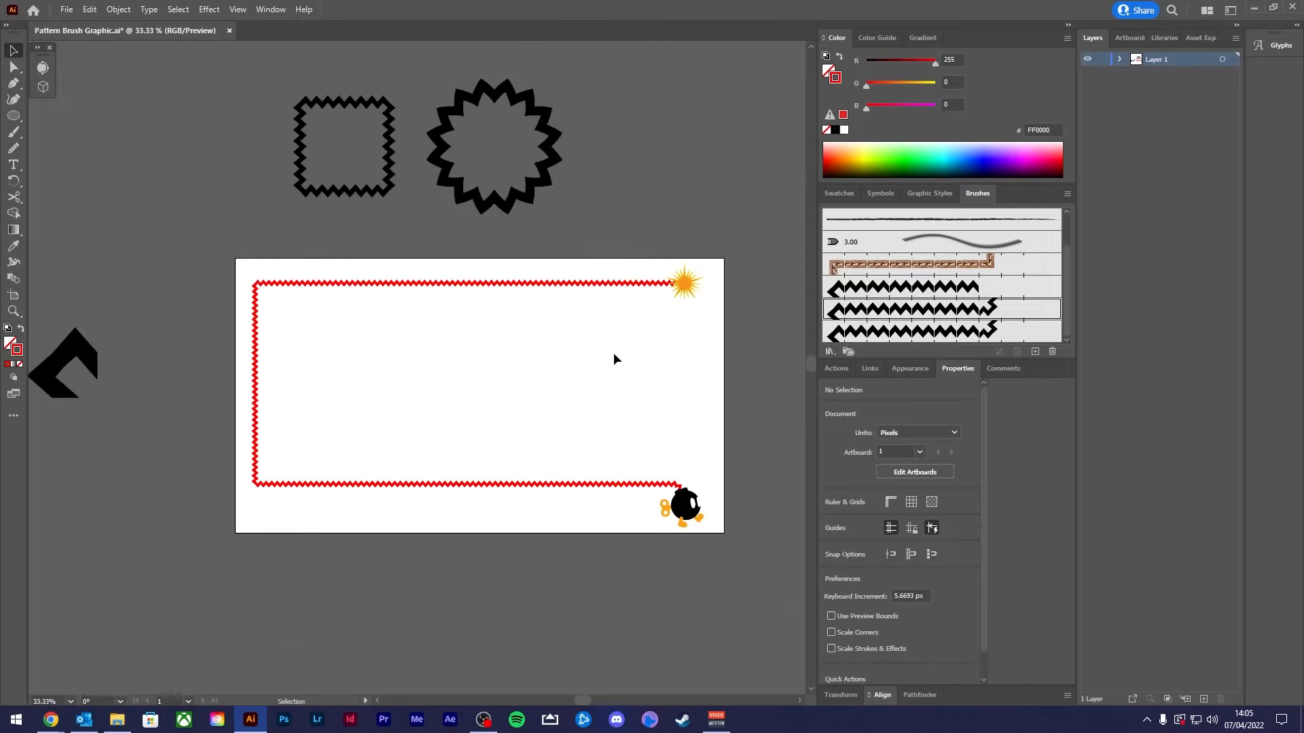